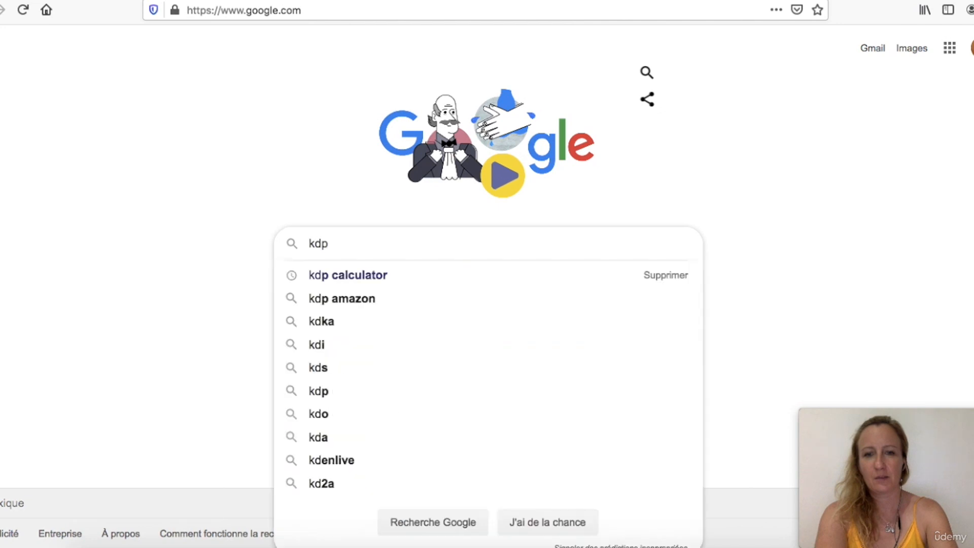
Search Google for "kdp amazon" and open the Amazon KDP website
text(zon)
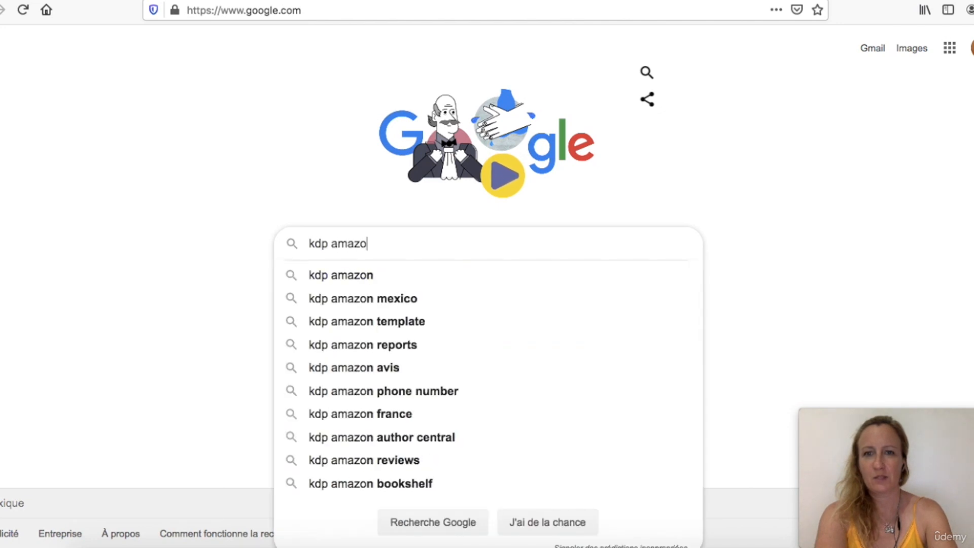
key(Return)
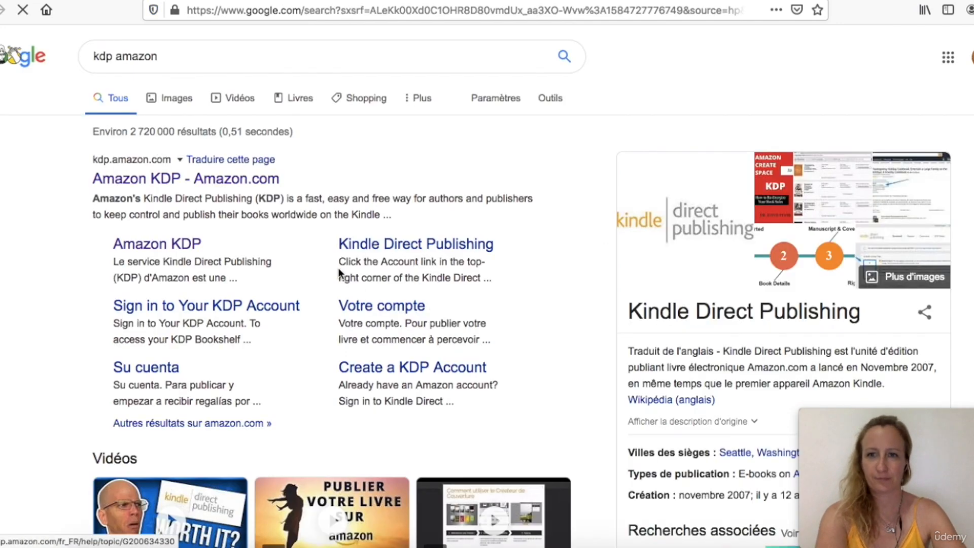
click(255, 181)
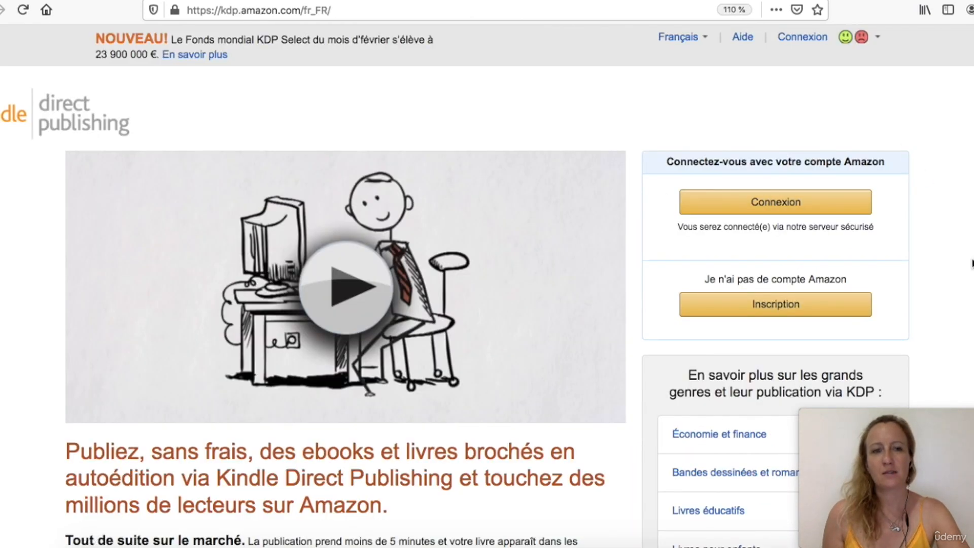
Switch the KDP site language to English and start signing up for a new account
click(678, 37)
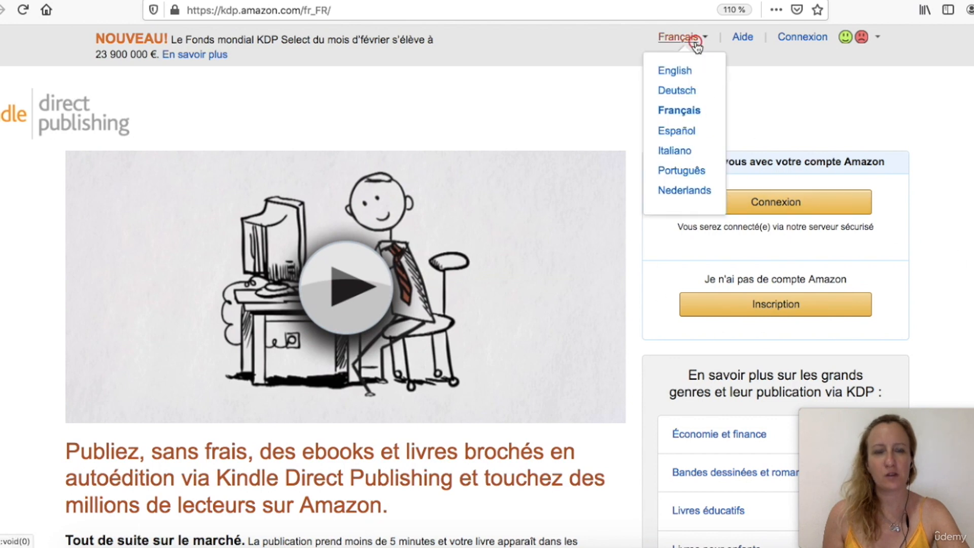
click(669, 70)
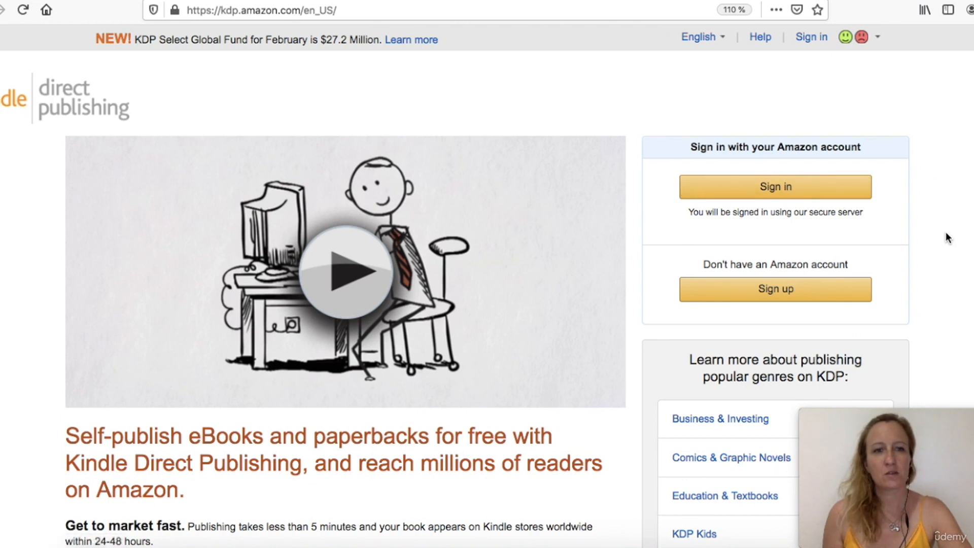
drag(700, 264, 854, 263)
click(803, 286)
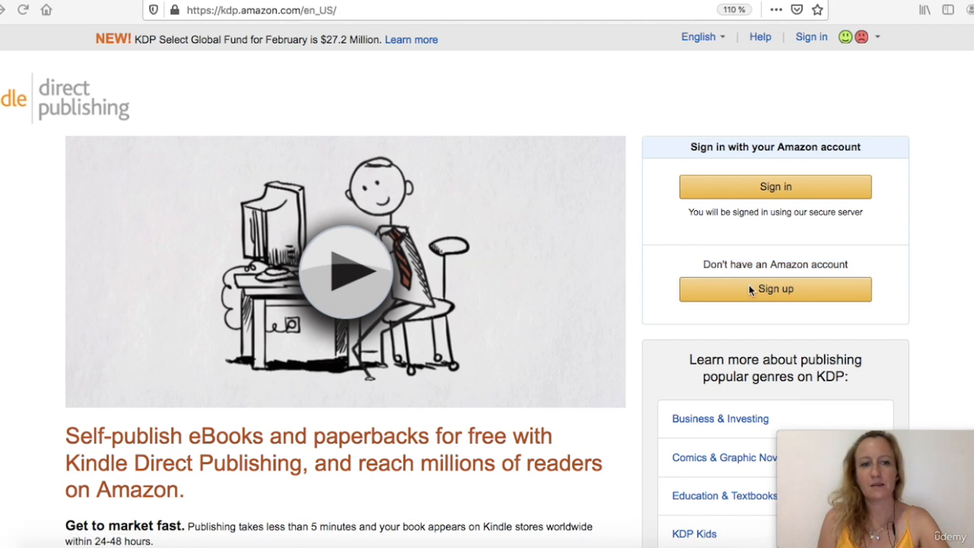
click(750, 289)
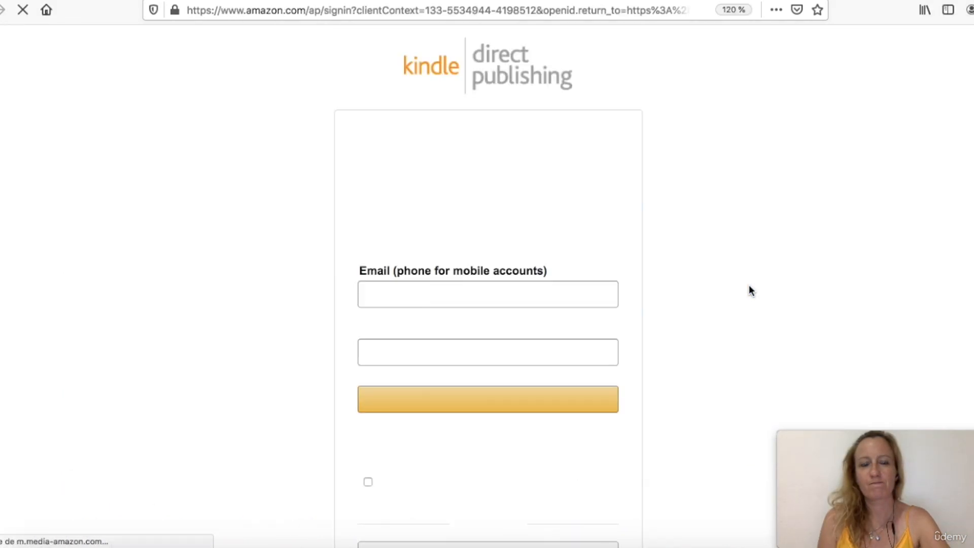
Open the form for creating a new KDP account
scroll(691, 198, down, 3)
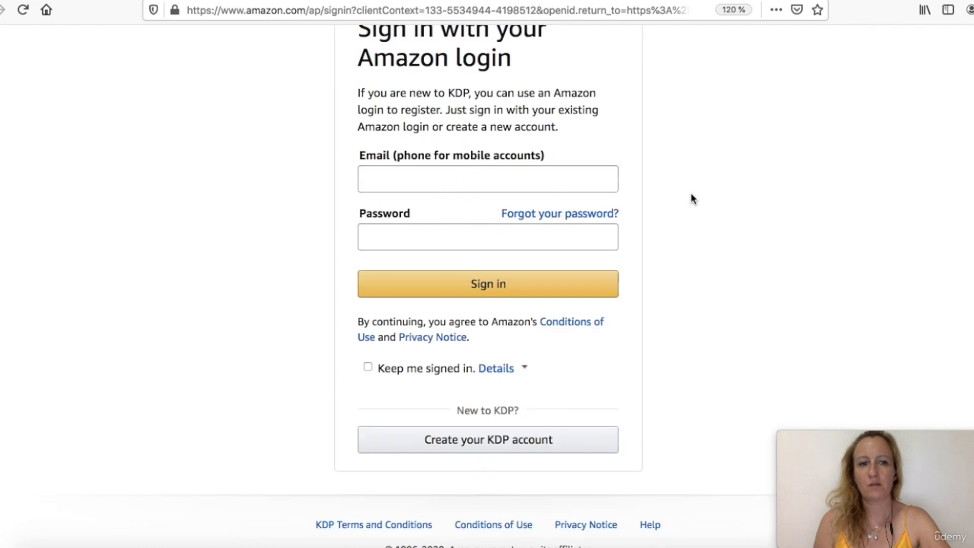
scroll(490, 274, down, 1)
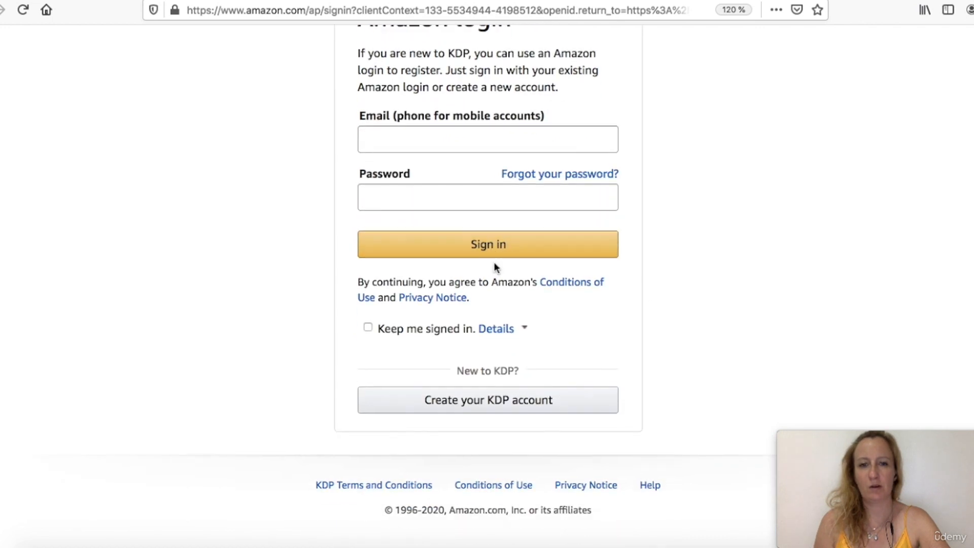
click(476, 411)
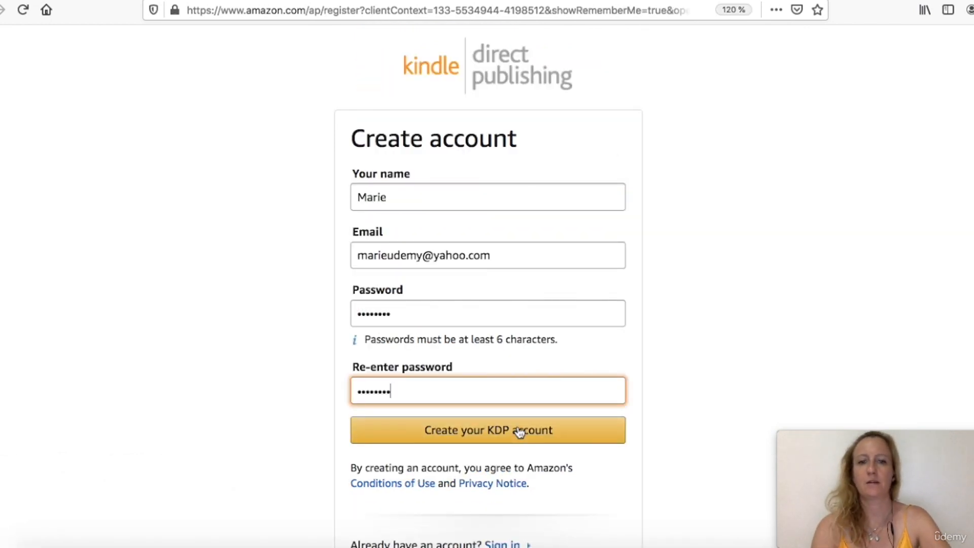
Submit the account form with the entered name, e-mail and password, and save the login in the browser
click(519, 432)
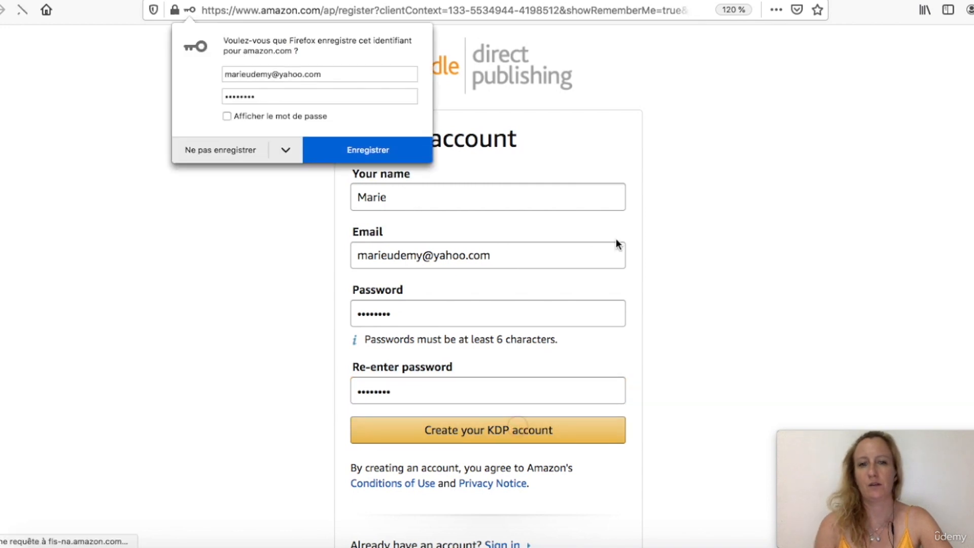
click(380, 154)
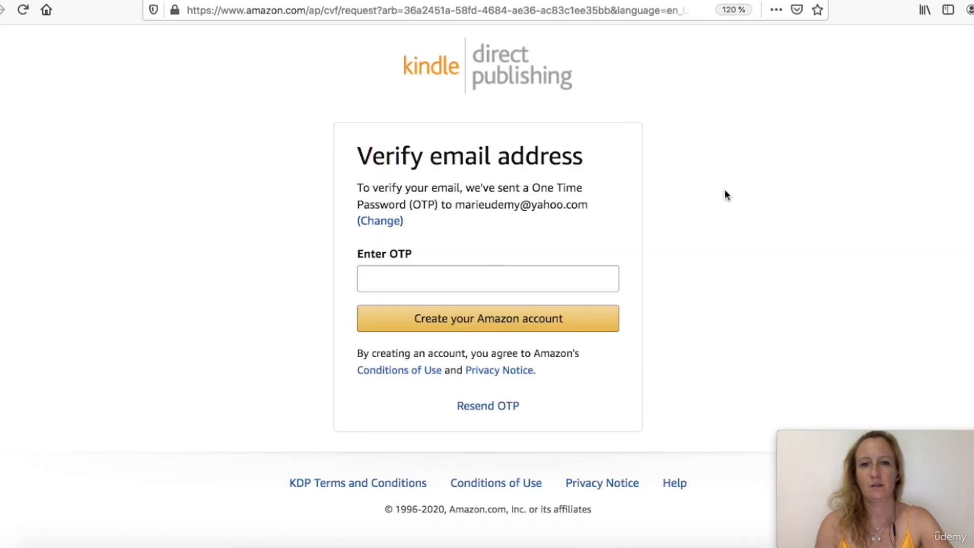
Open the Amazon verification e-mail in the Yahoo Mail inbox
click(559, 280)
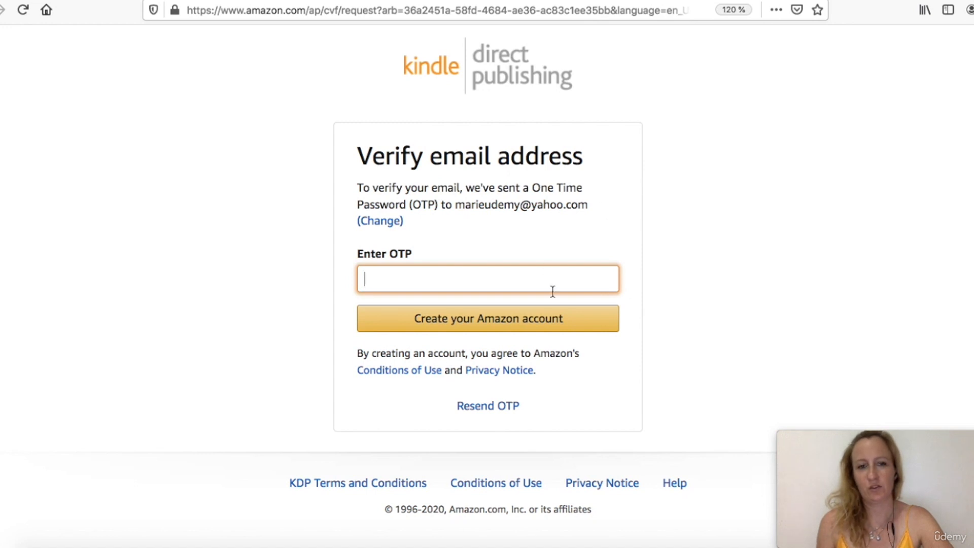
click(633, 544)
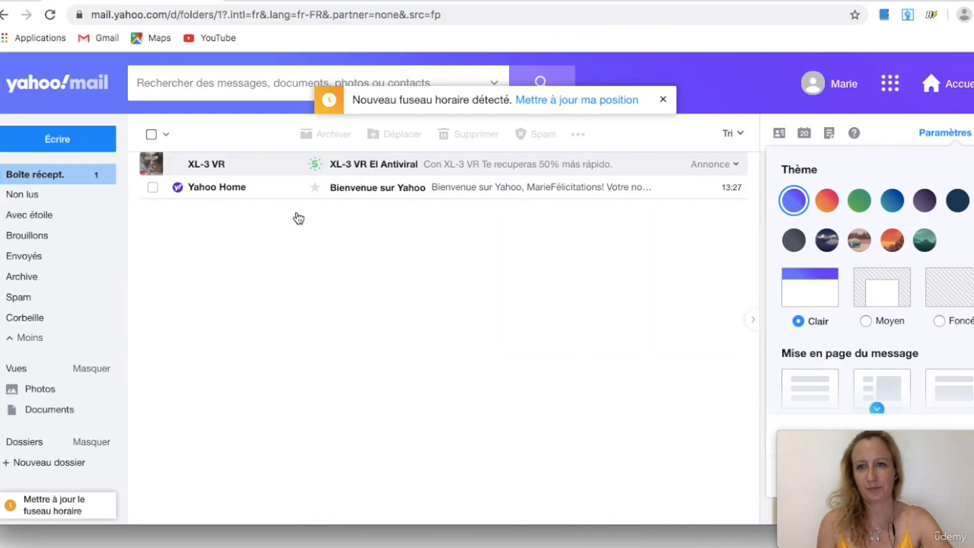
click(28, 172)
click(359, 189)
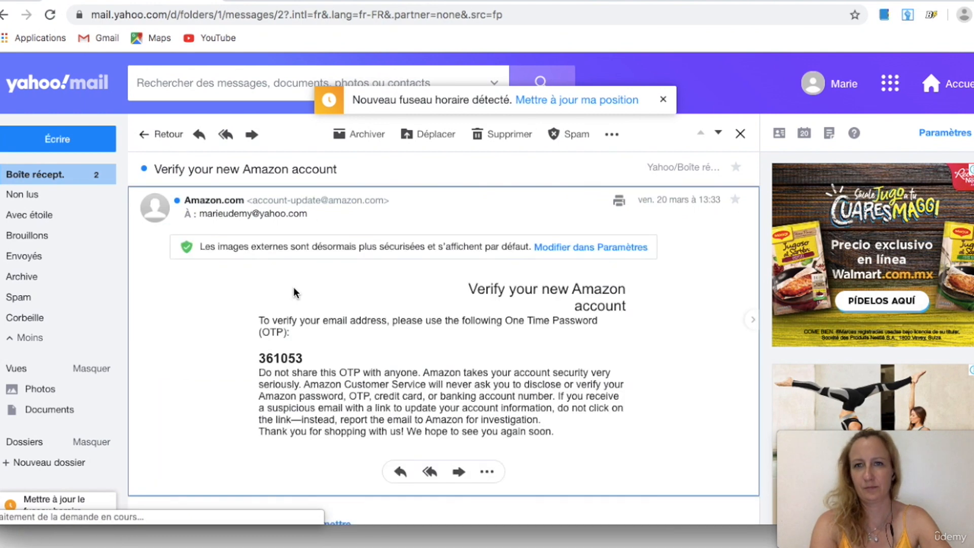
Select and copy the one-time password from the verification e-mail
scroll(294, 290, down, 3)
scroll(294, 290, down, 1)
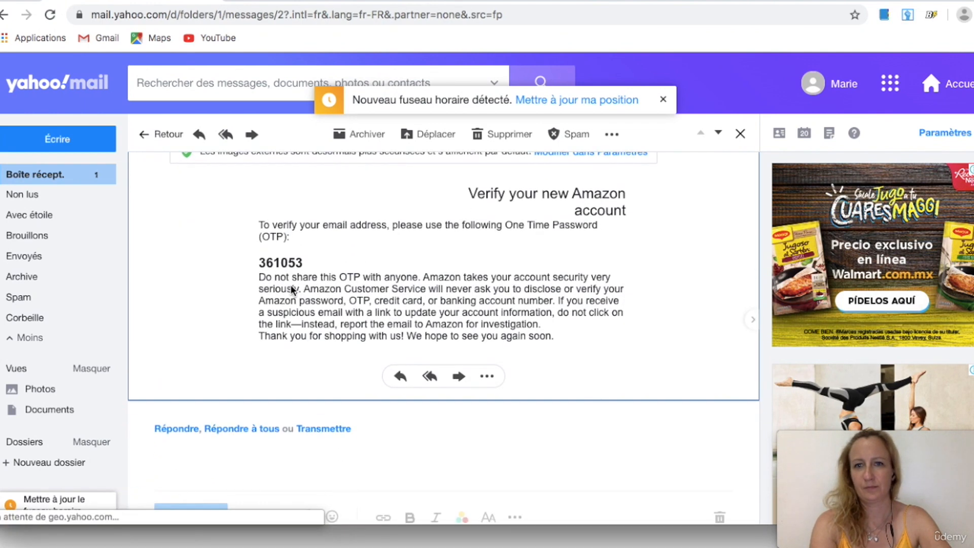
triple_click(300, 259)
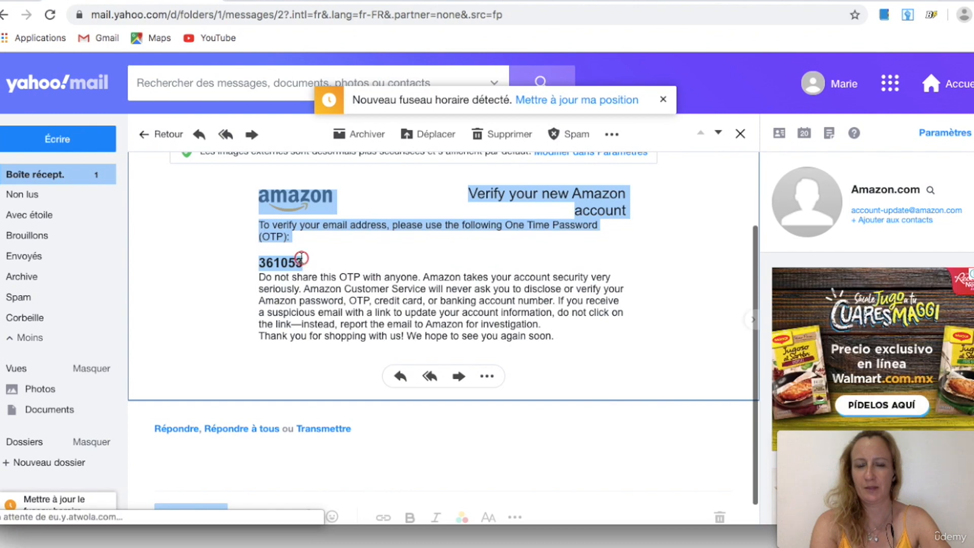
click(303, 260)
drag(303, 262, 260, 262)
key(super+c)
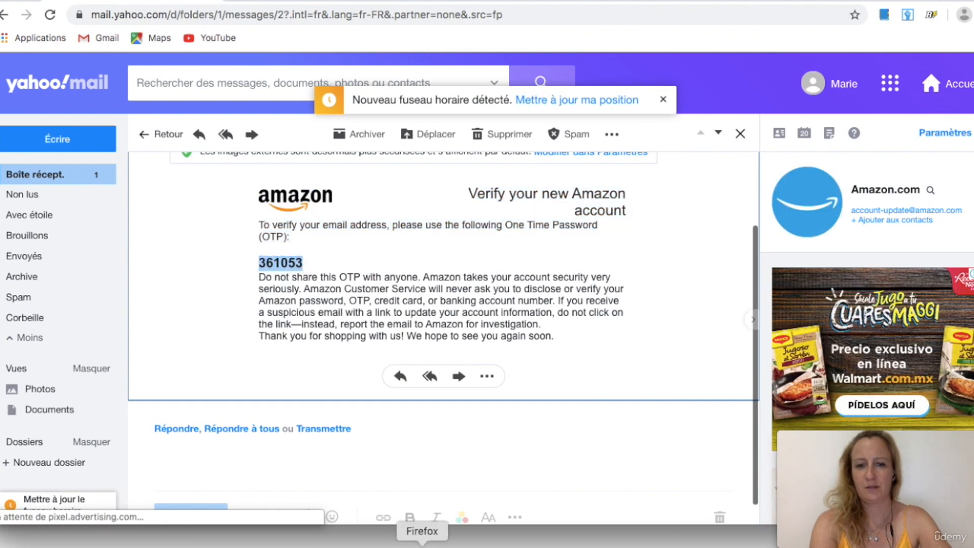
Paste the one-time password into the verification field and create the Amazon account
click(422, 542)
key(super+v)
click(501, 320)
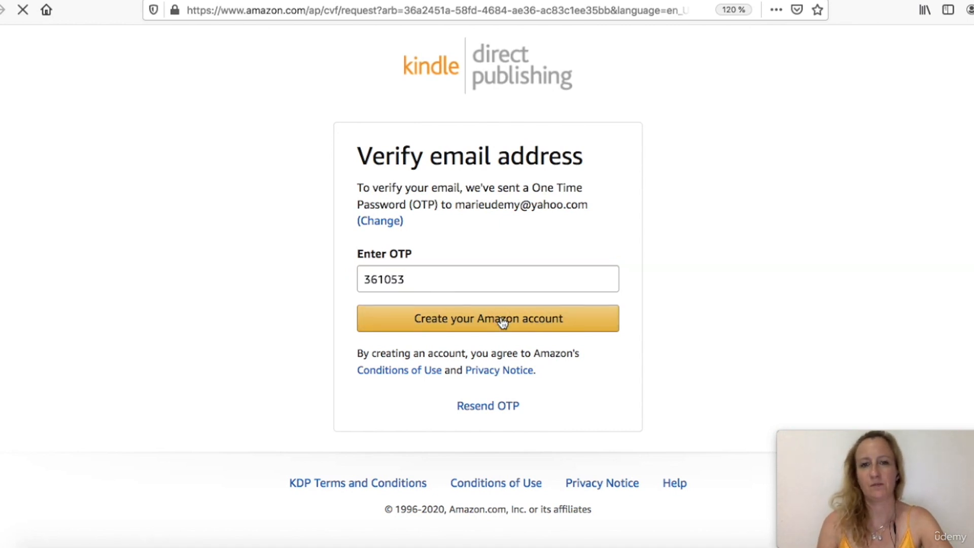
Read through and agree to the KDP terms and conditions
scroll(501, 318, down, 10)
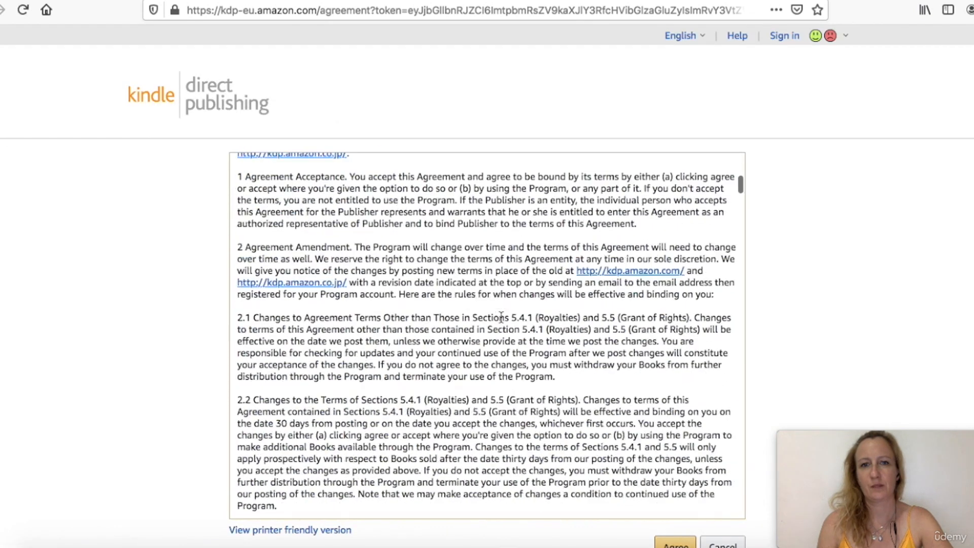
scroll(500, 317, down, 20)
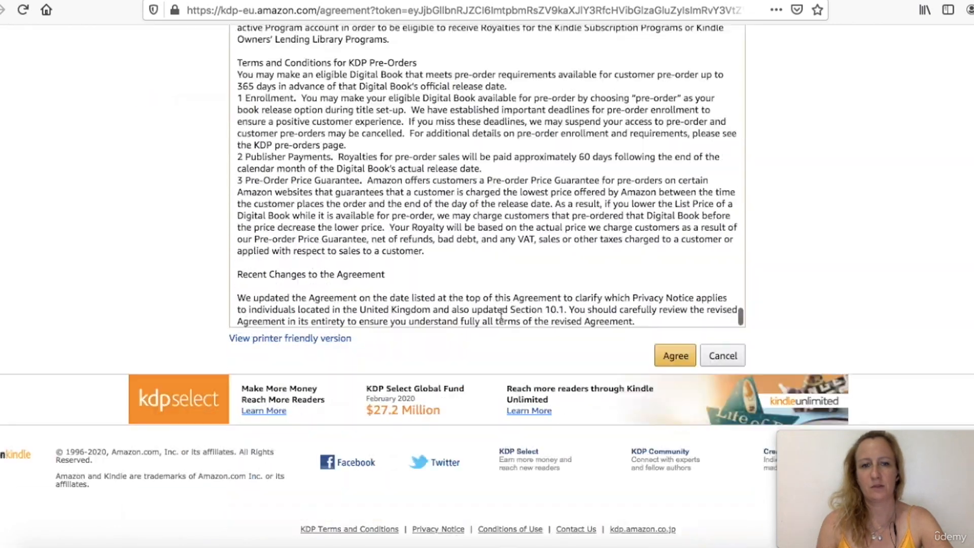
click(675, 356)
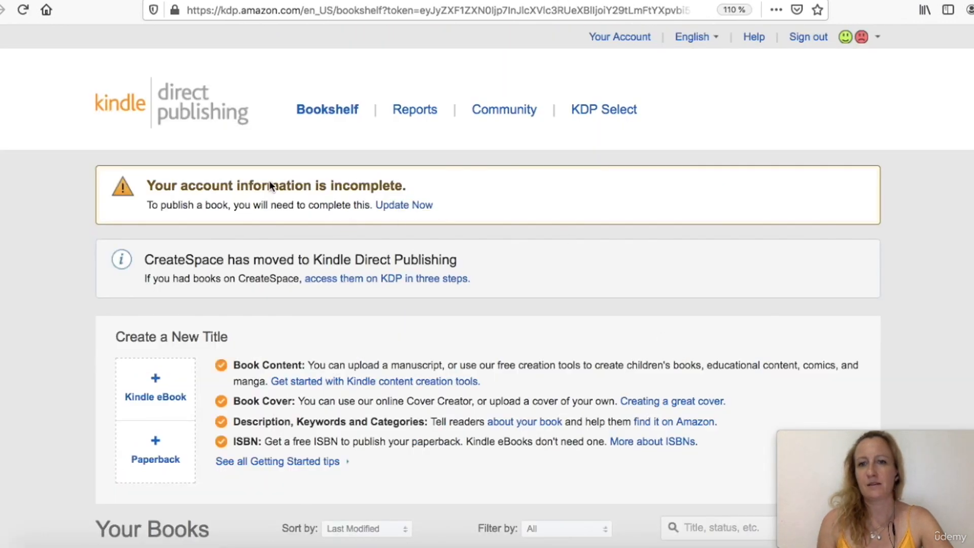
Start updating the incomplete account information from the bookshelf warning, passing the two-step verification page
drag(145, 186, 411, 182)
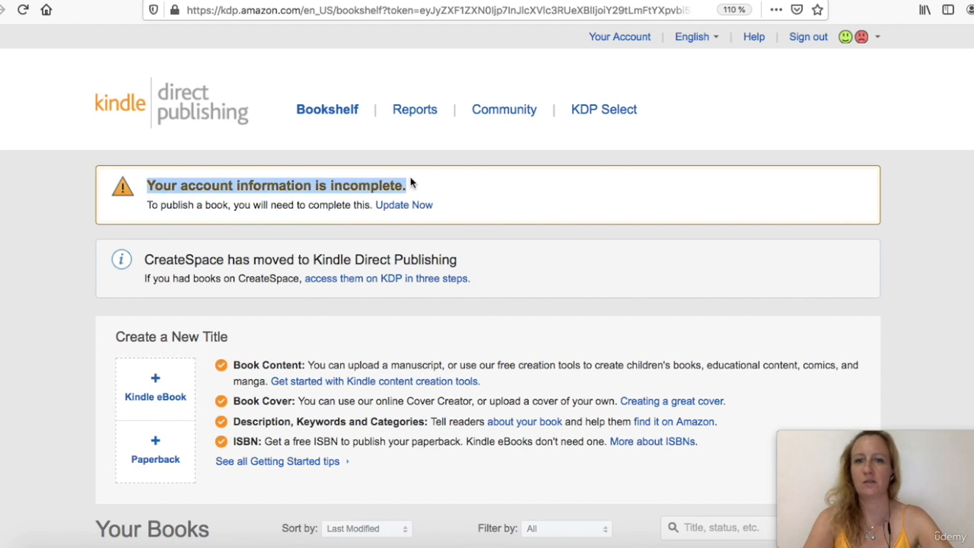
click(415, 207)
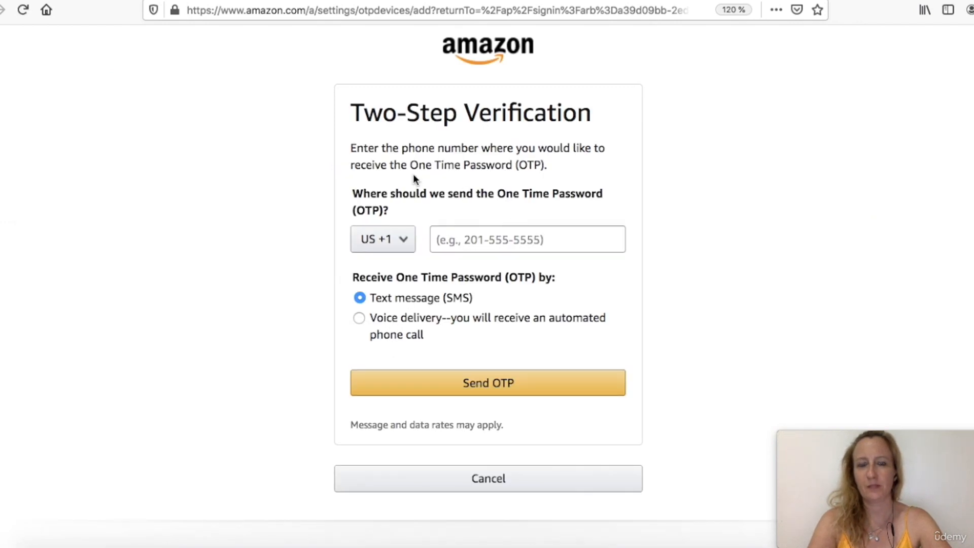
click(393, 244)
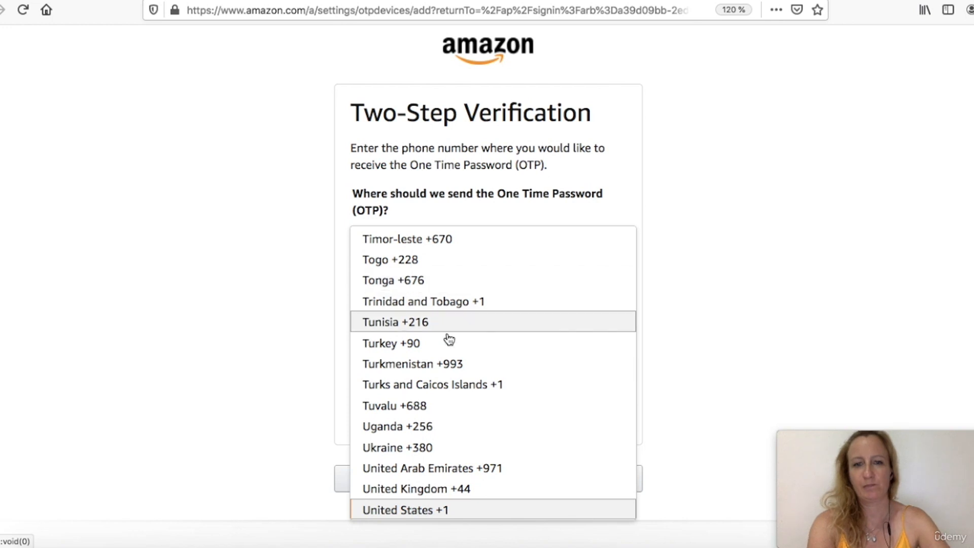
click(656, 229)
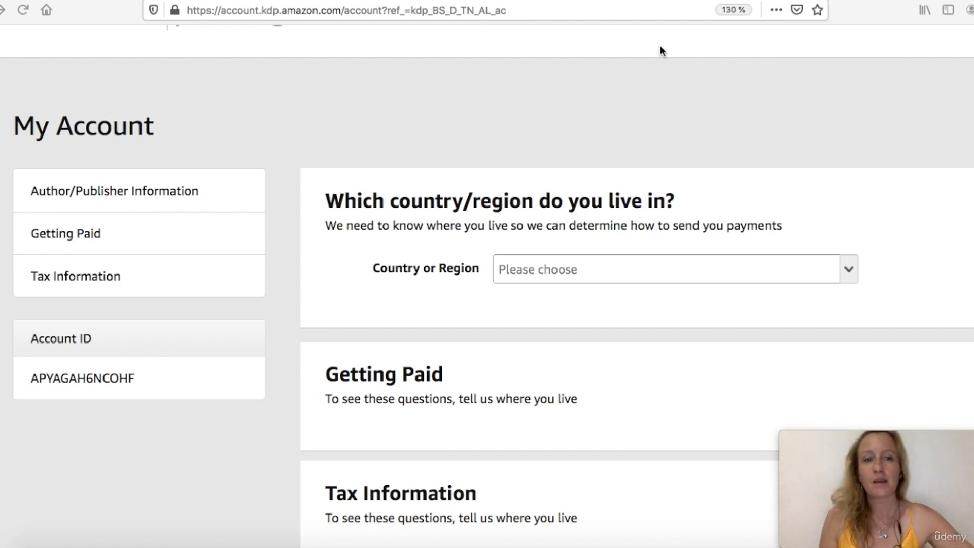
Set the country or region of residence to France
scroll(606, 168, down, 2)
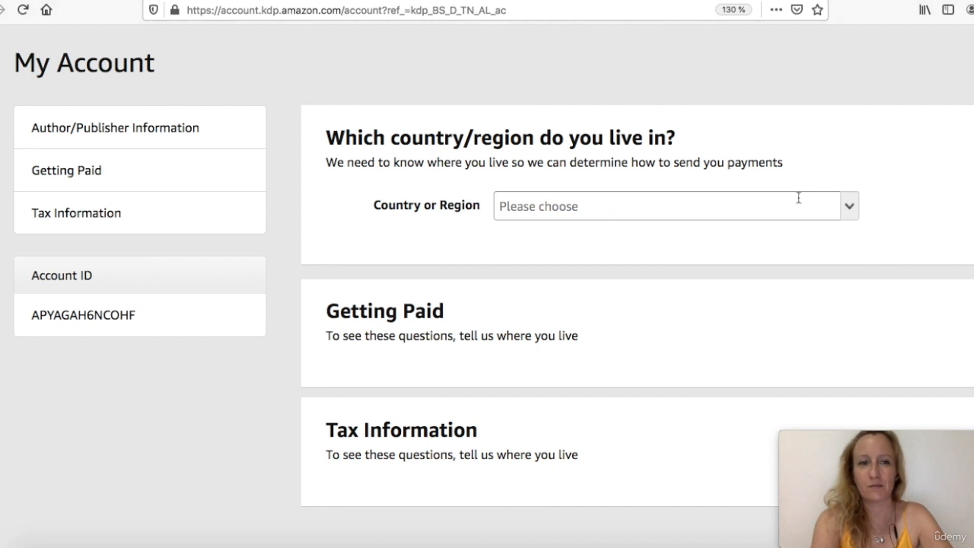
click(850, 207)
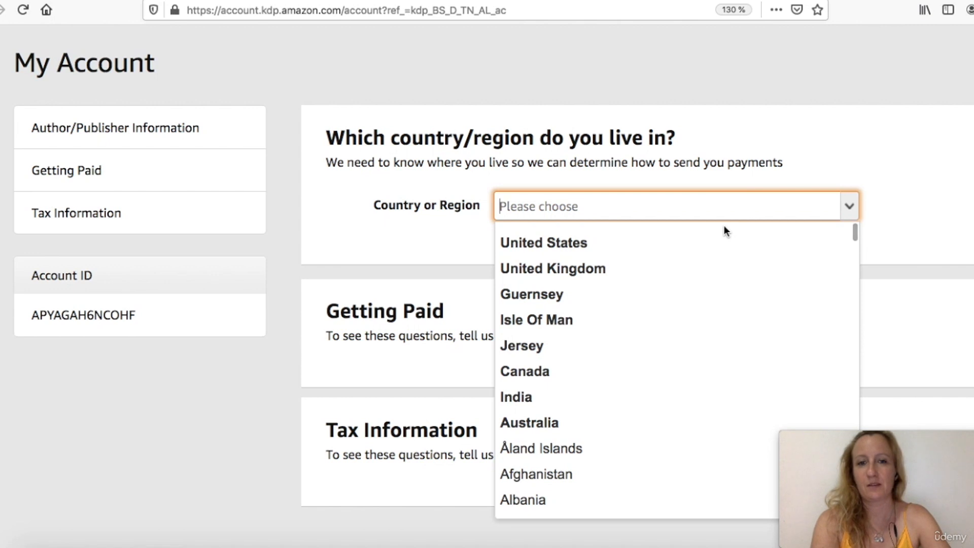
text(fre)
key(Down)
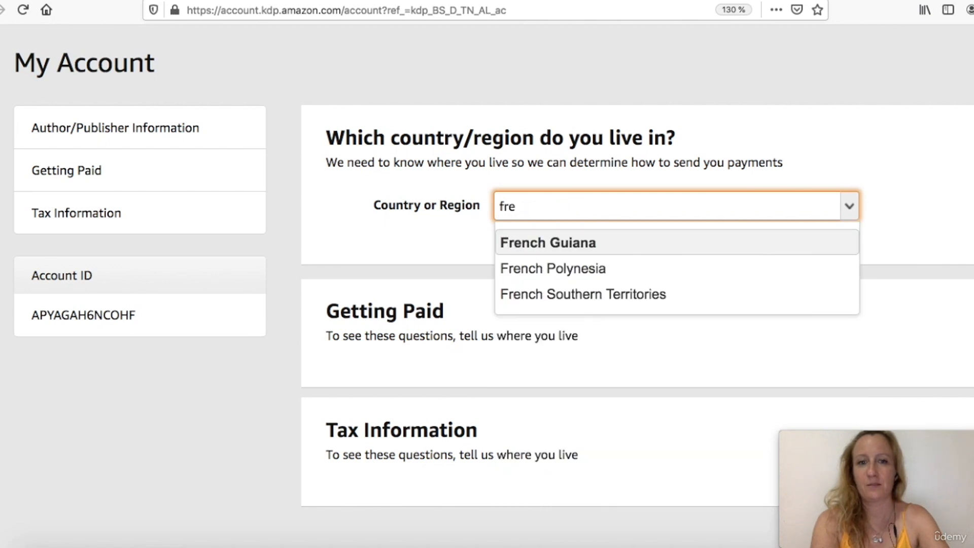
double_click(684, 205)
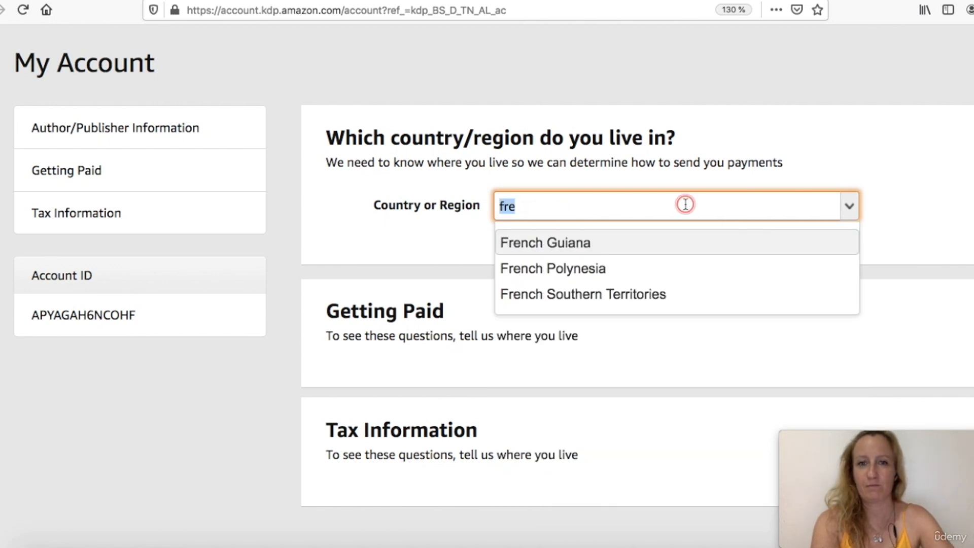
text(fran)
click(670, 248)
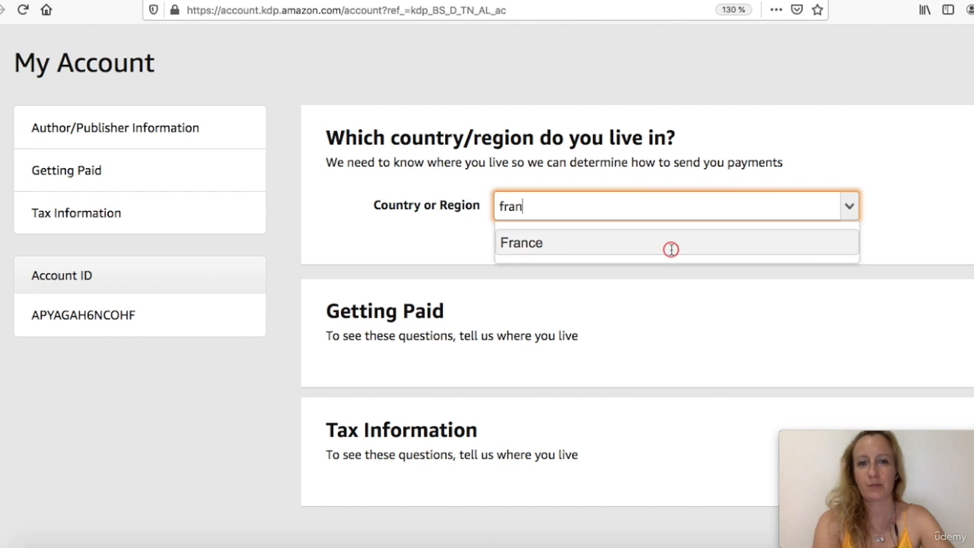
Enter the author's full name in the Author/Publisher Information section
scroll(628, 295, down, 2)
click(655, 173)
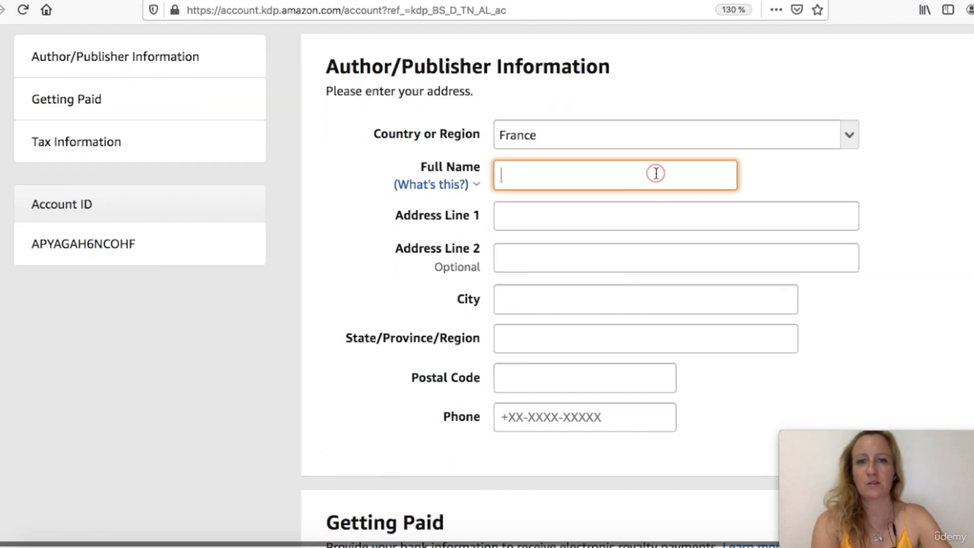
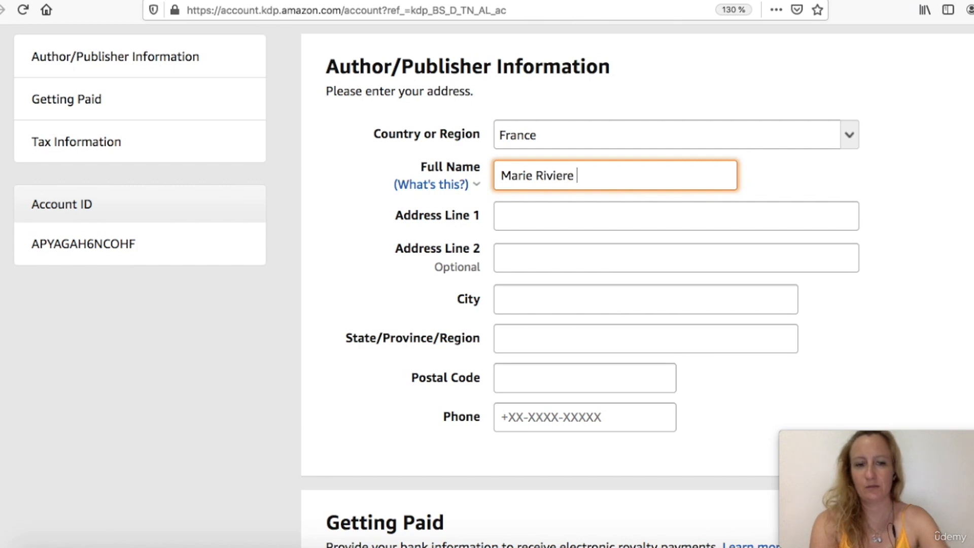
click(635, 218)
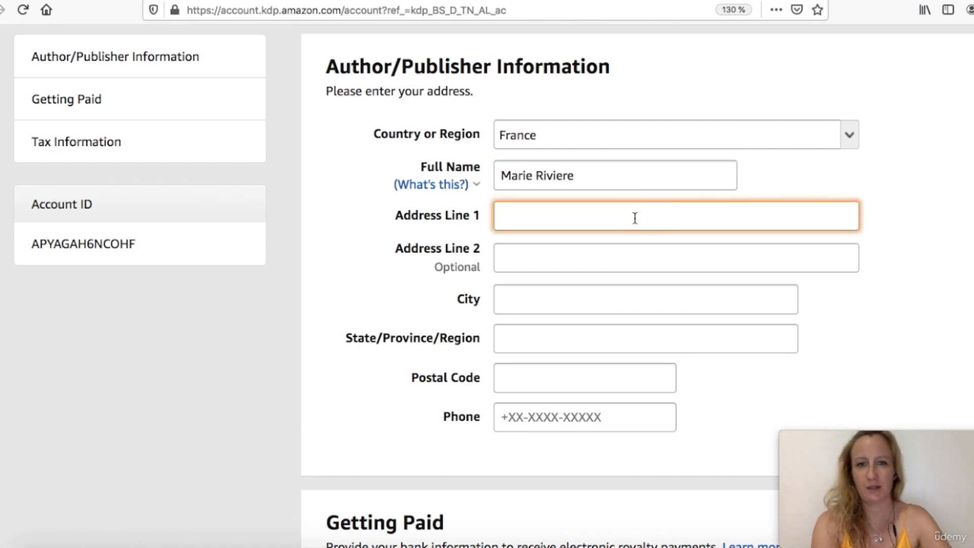
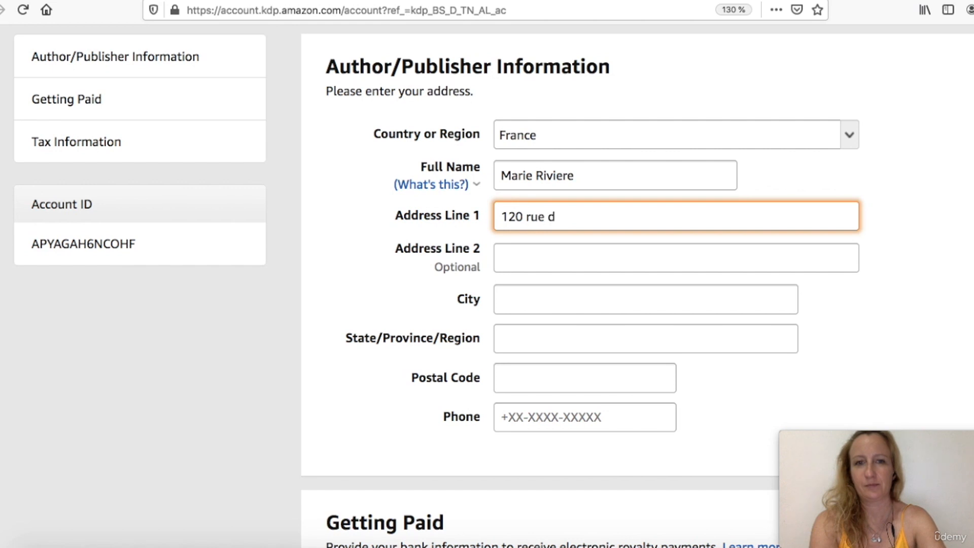
Enter the author's street address in Address Line 1 and the city in the City field
key(Tab)
key(Tab)
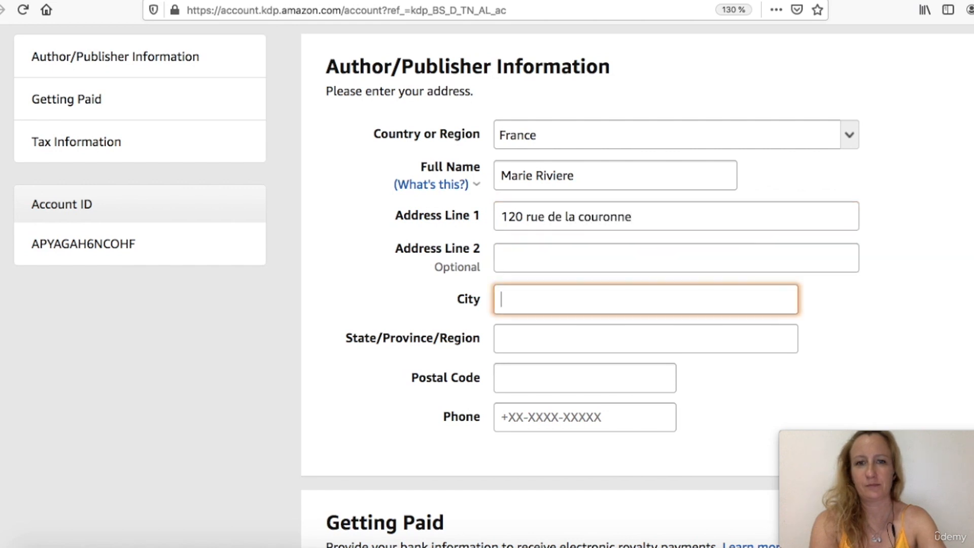
text(Bordeaux)
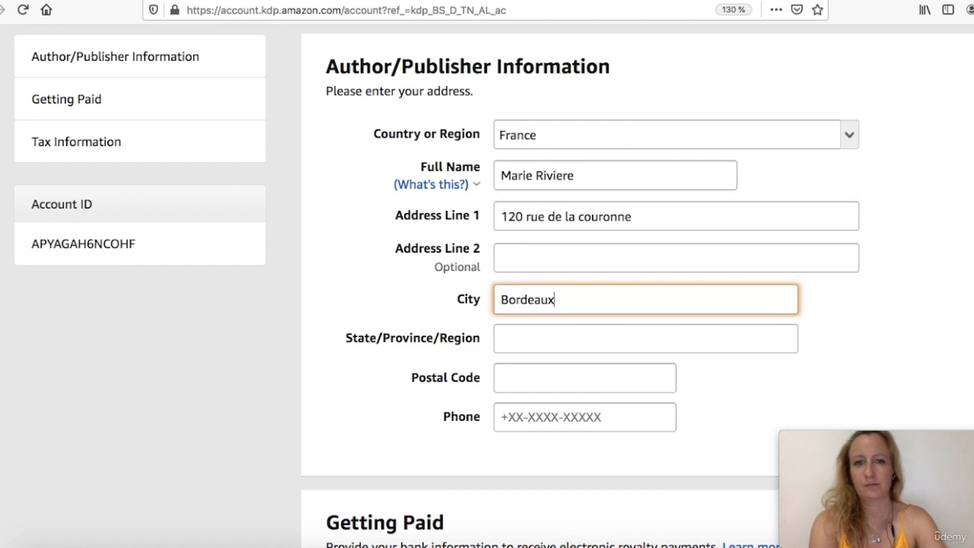
Fill in the author's state/province/region and postal code in the address section
click(582, 336)
text(Aqu)
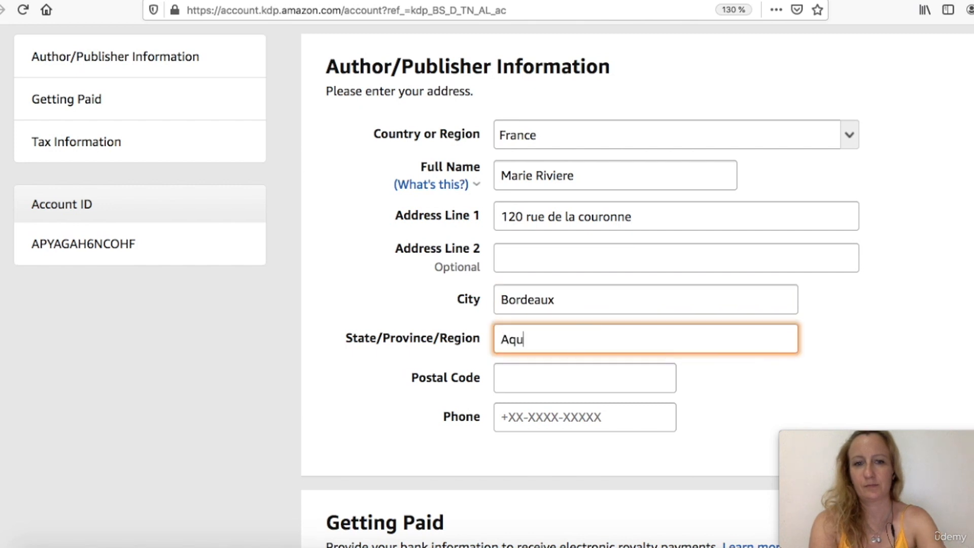
text(itaine&)
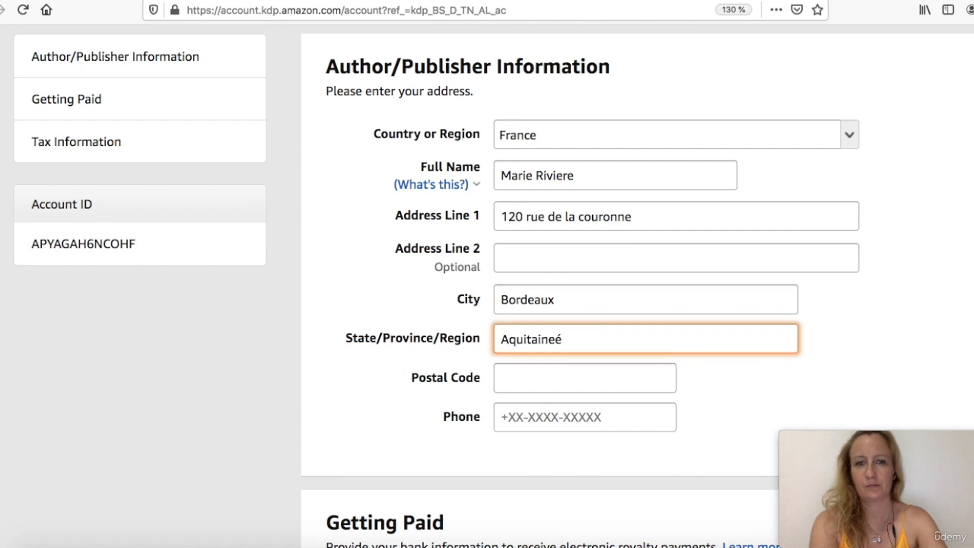
key(Tab)
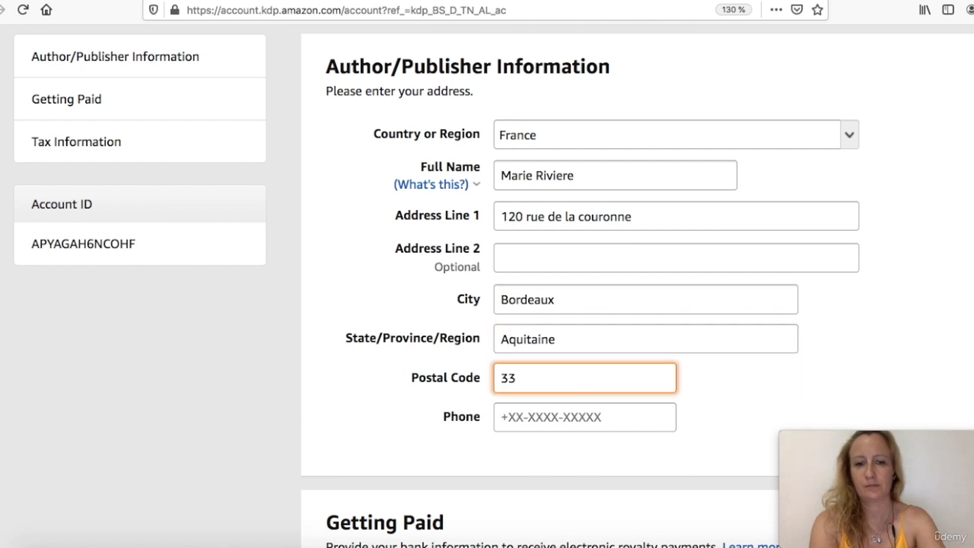
scroll(608, 357, down, 3)
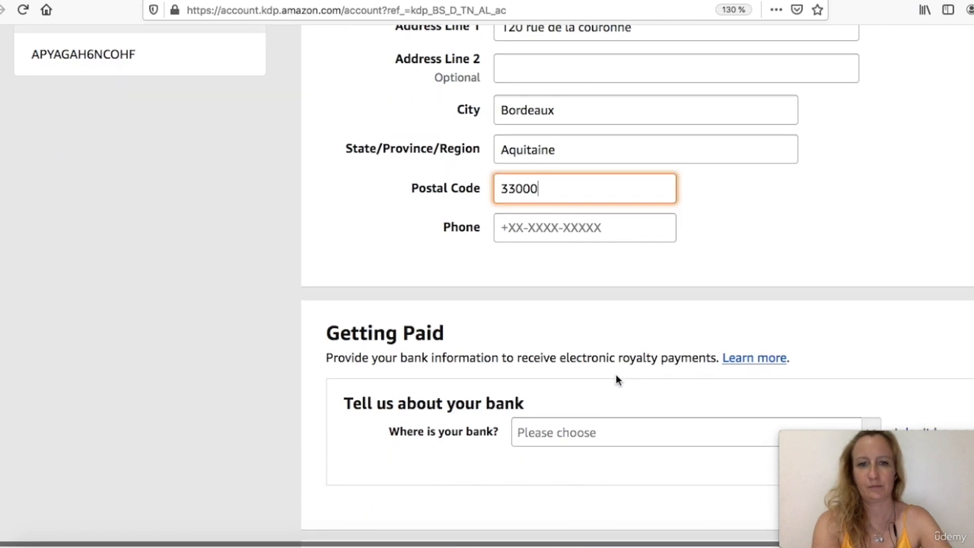
Enter the author's phone number in the Phone field
click(602, 229)
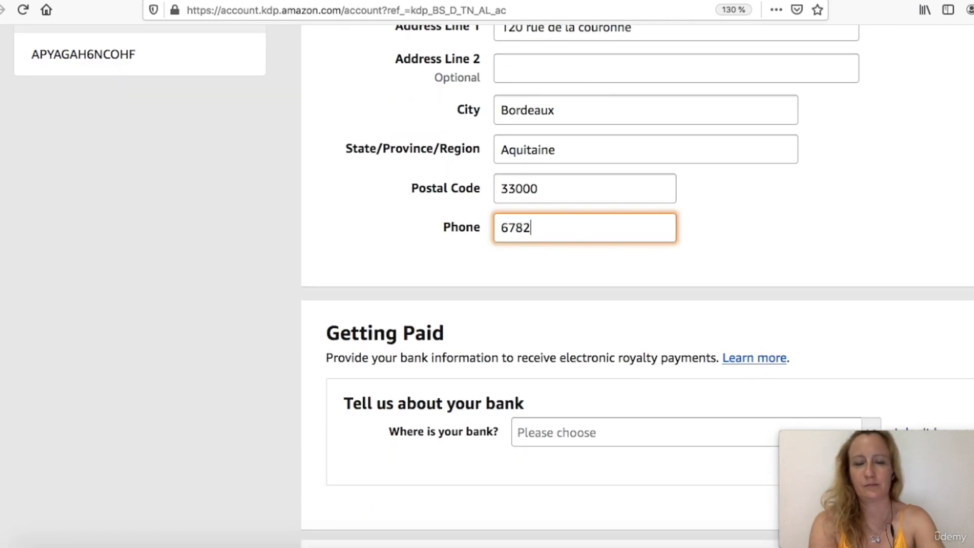
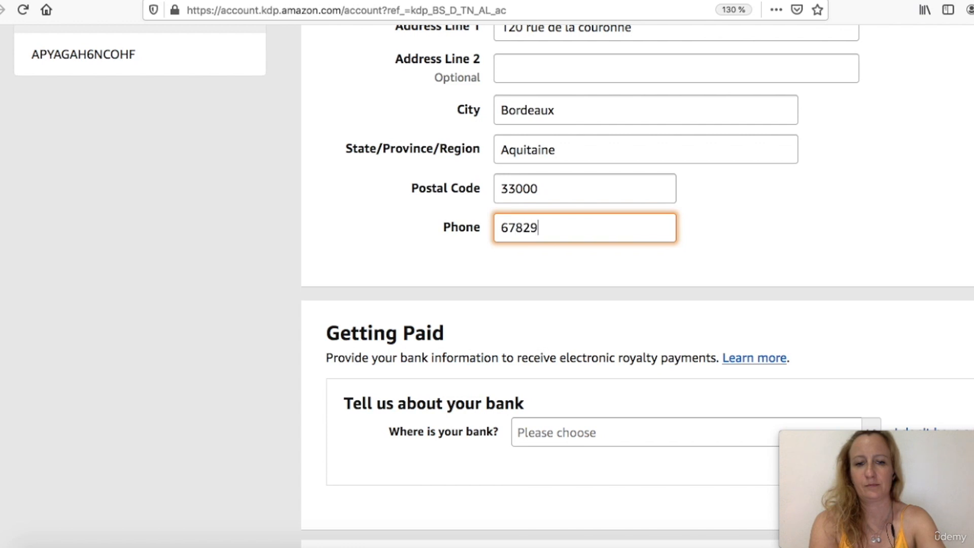
scroll(631, 299, down, 5)
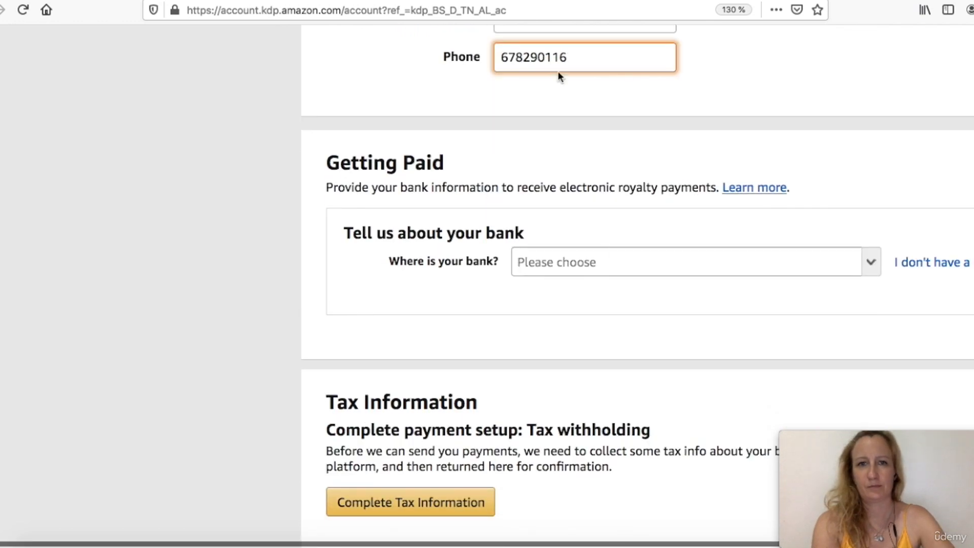
Set the bank location to France in the Getting Paid section
scroll(534, 168, down, 3)
scroll(586, 155, up, 2)
scroll(586, 155, right, 2)
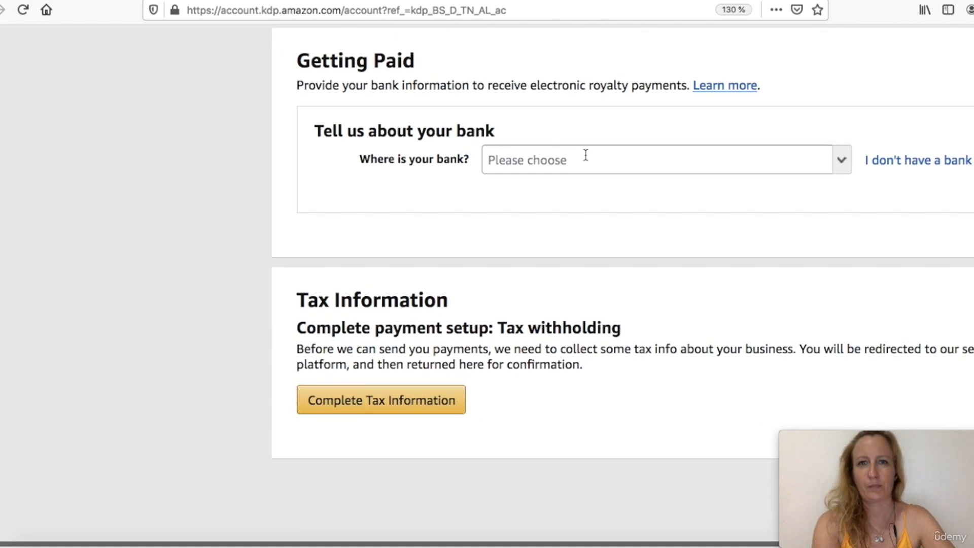
scroll(585, 155, up, 1)
scroll(585, 154, right, 2)
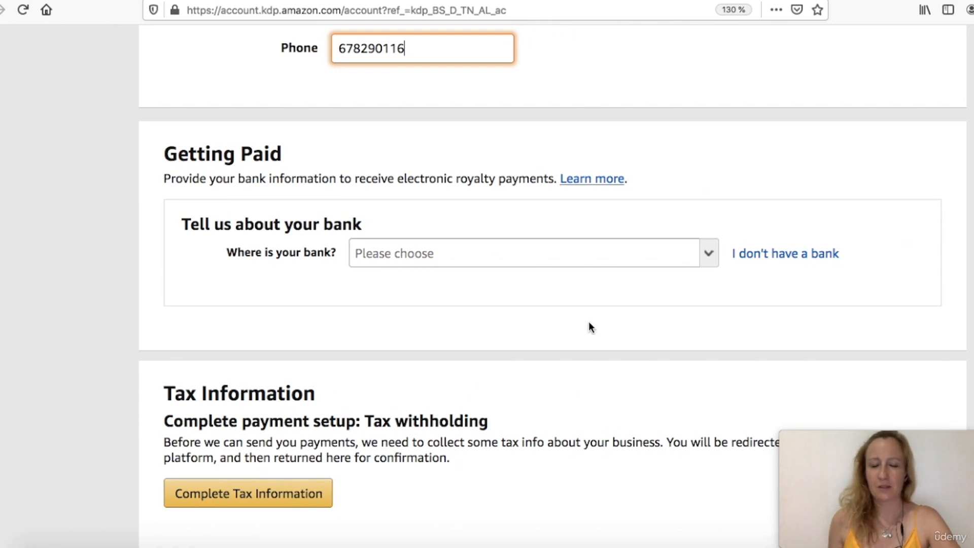
scroll(589, 324, down, 2)
scroll(589, 325, left, 1)
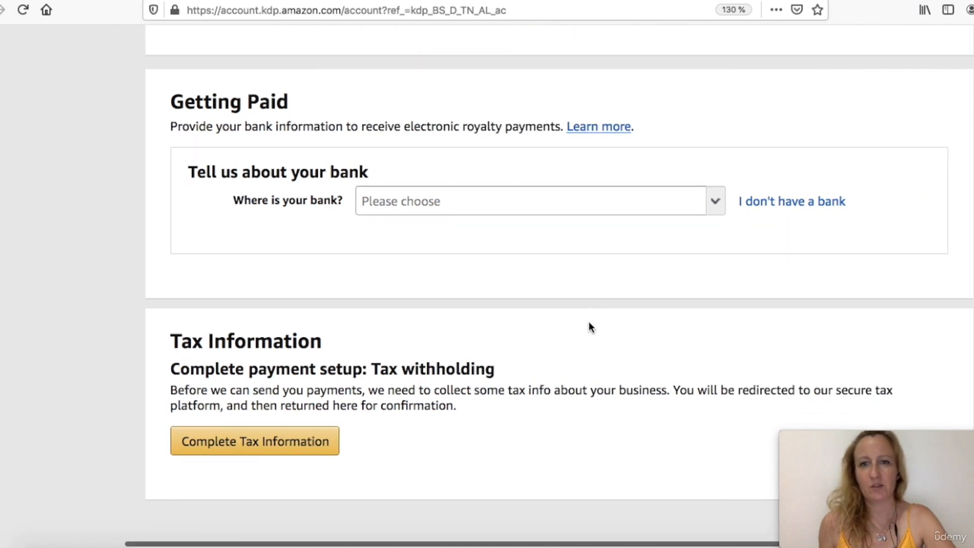
scroll(589, 326, down, 1)
scroll(588, 326, right, 1)
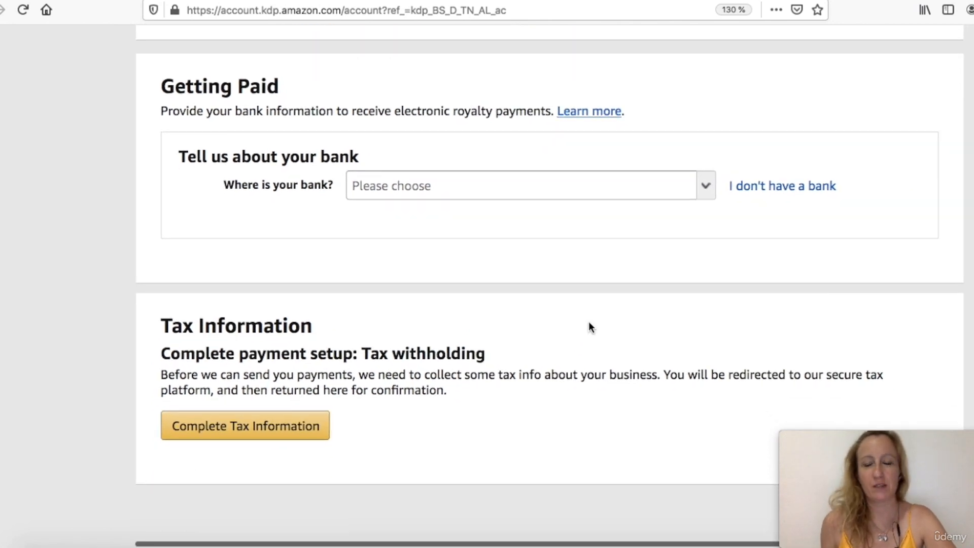
click(673, 187)
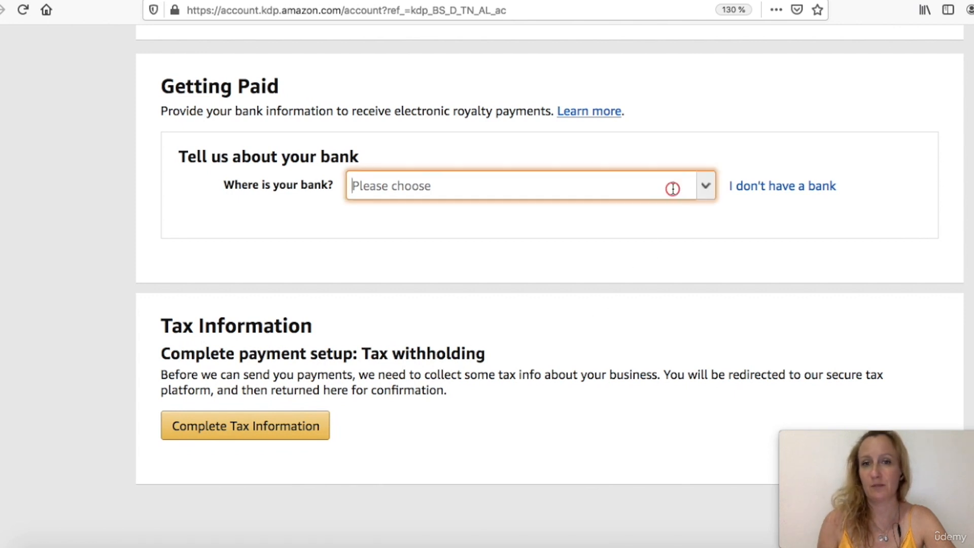
click(699, 193)
text(f)
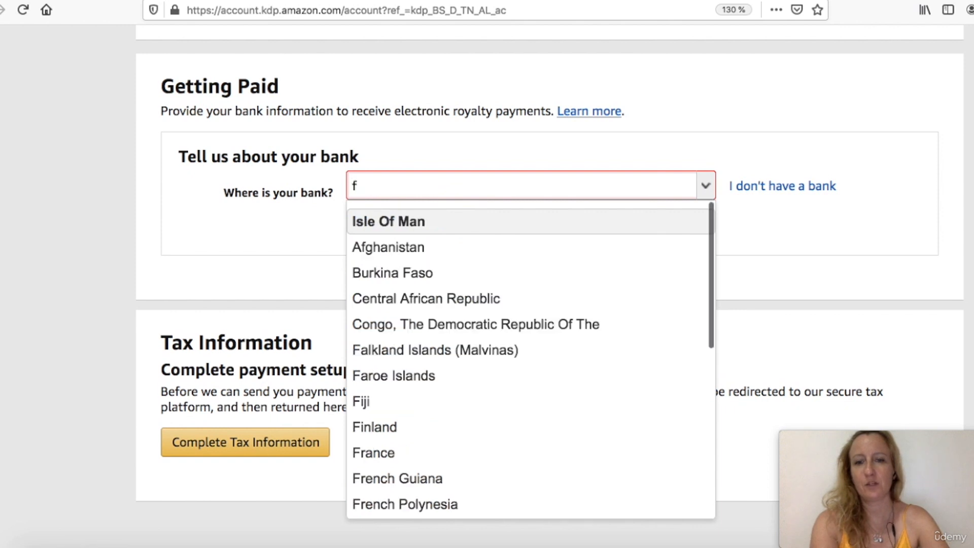
text(ran)
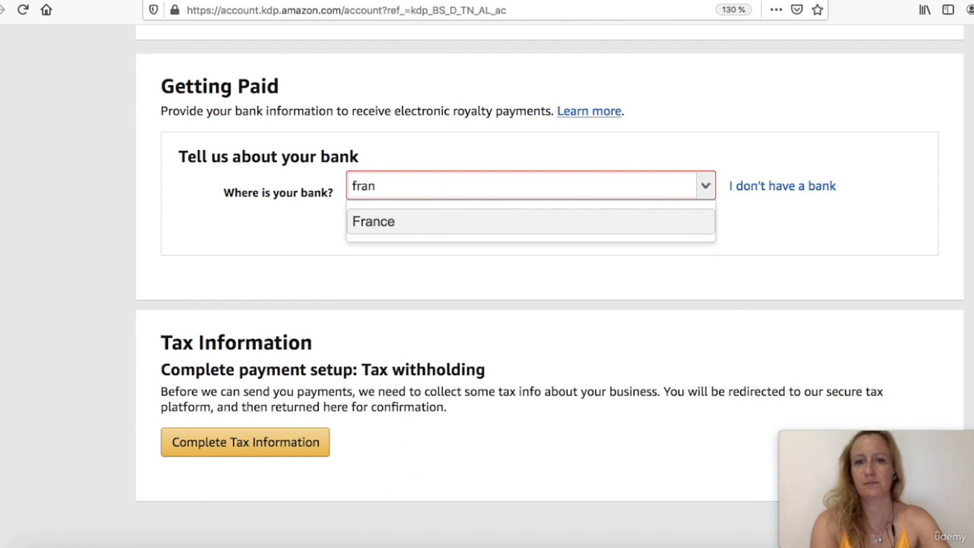
key(Return)
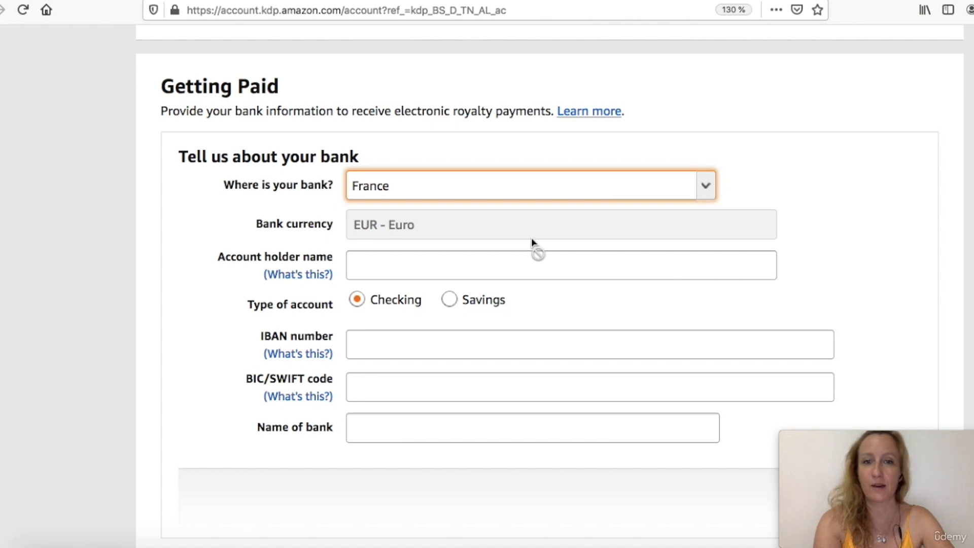
Enter the author's full name as the bank account holder name
scroll(522, 262, down, 1)
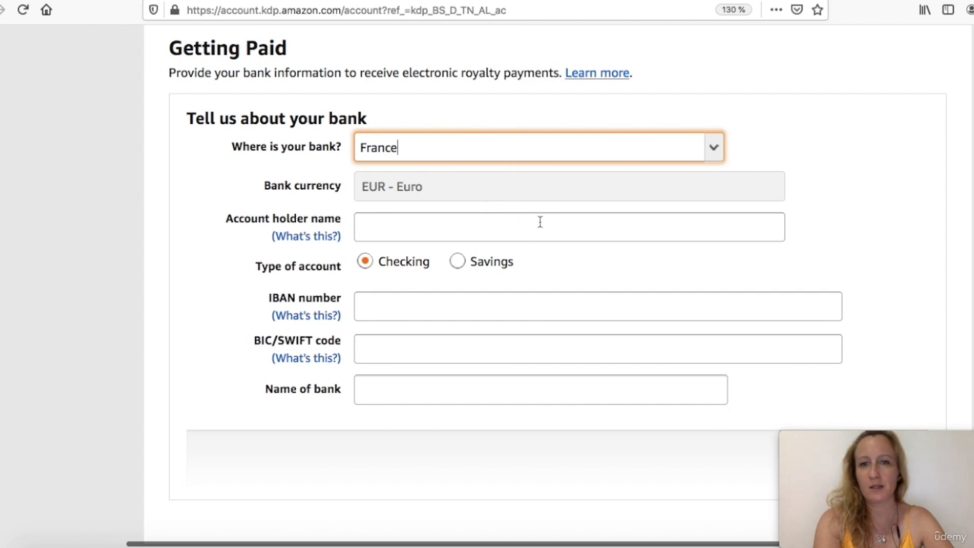
scroll(441, 216, down, 1)
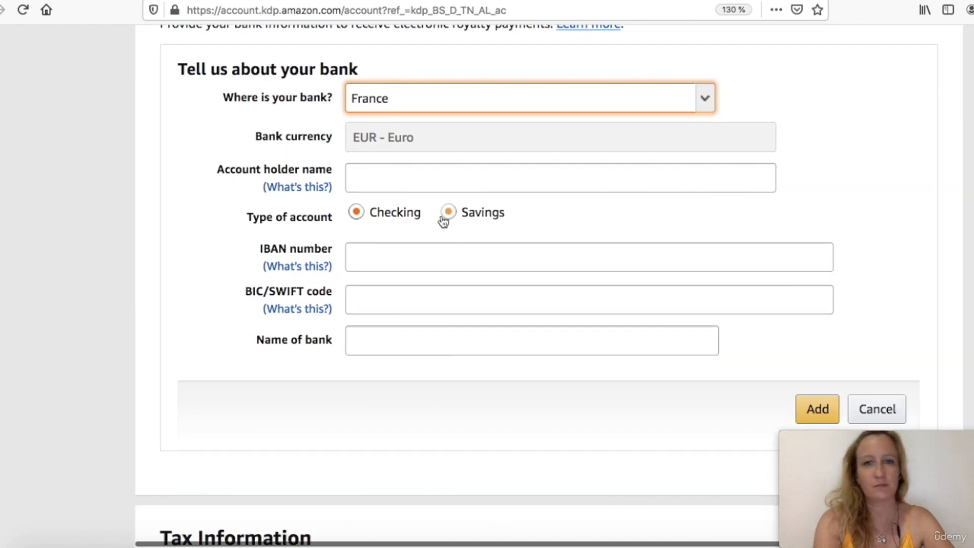
scroll(442, 218, up, 1)
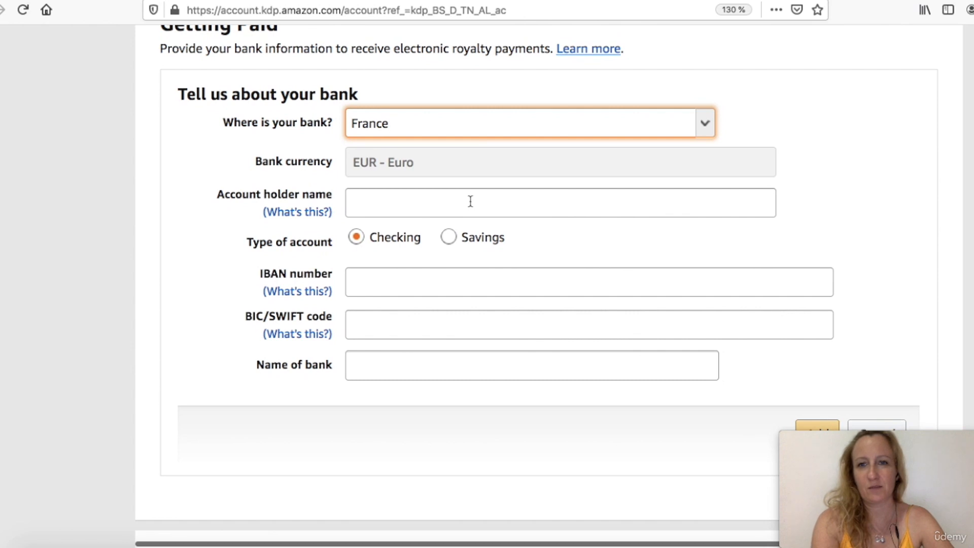
scroll(470, 201, down, 1)
click(469, 189)
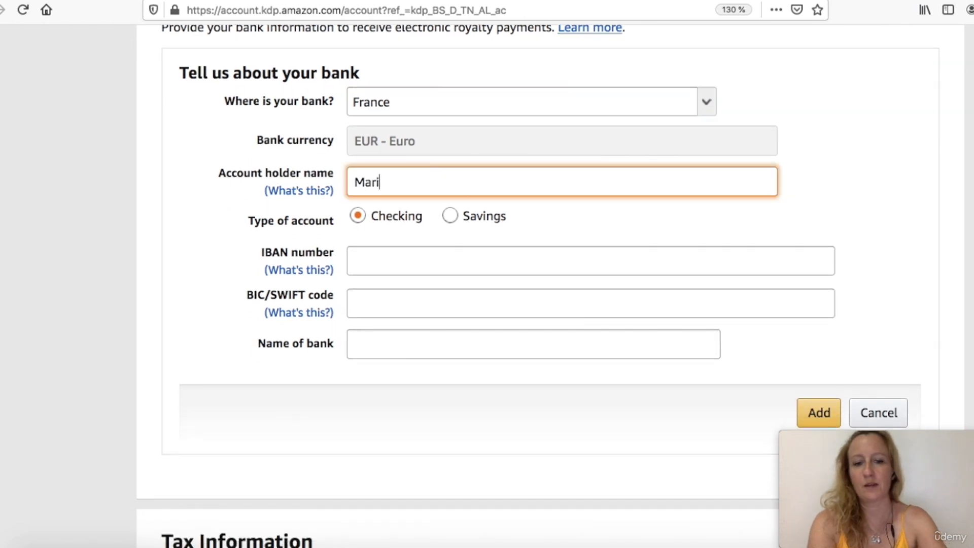
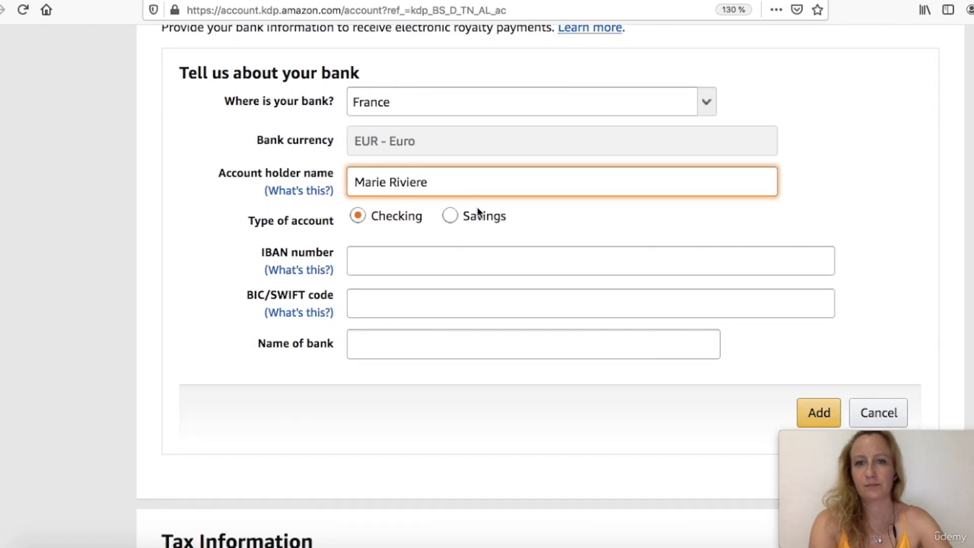
Fill in the IBAN number, BIC/SWIFT code and bank name, then add the bank account
click(485, 260)
scroll(485, 260, down, 2)
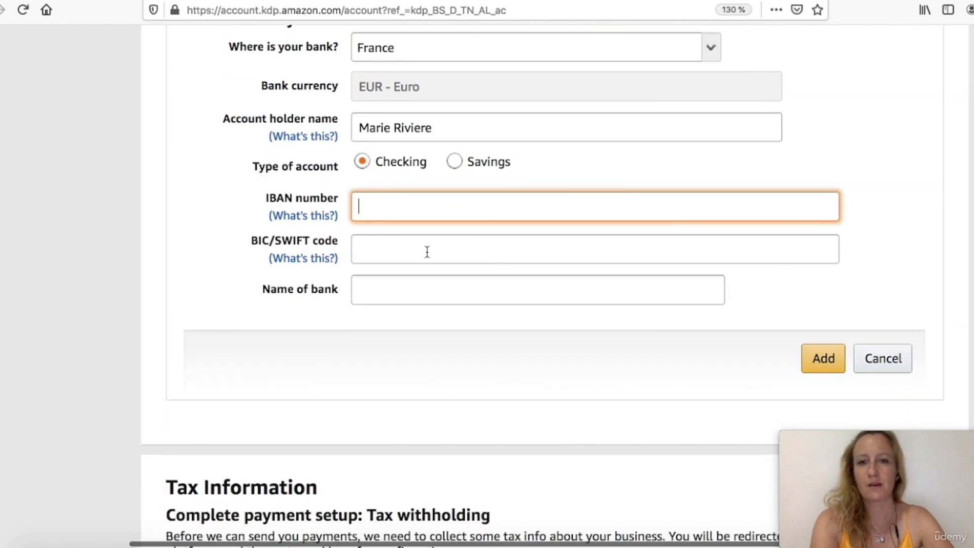
scroll(432, 218, down, 1)
scroll(432, 218, right, 1)
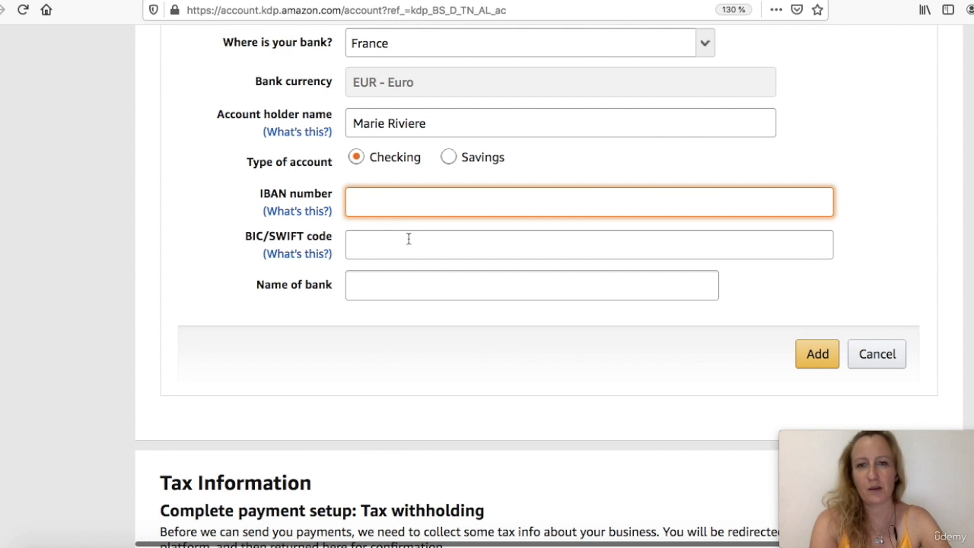
scroll(408, 237, down, 1)
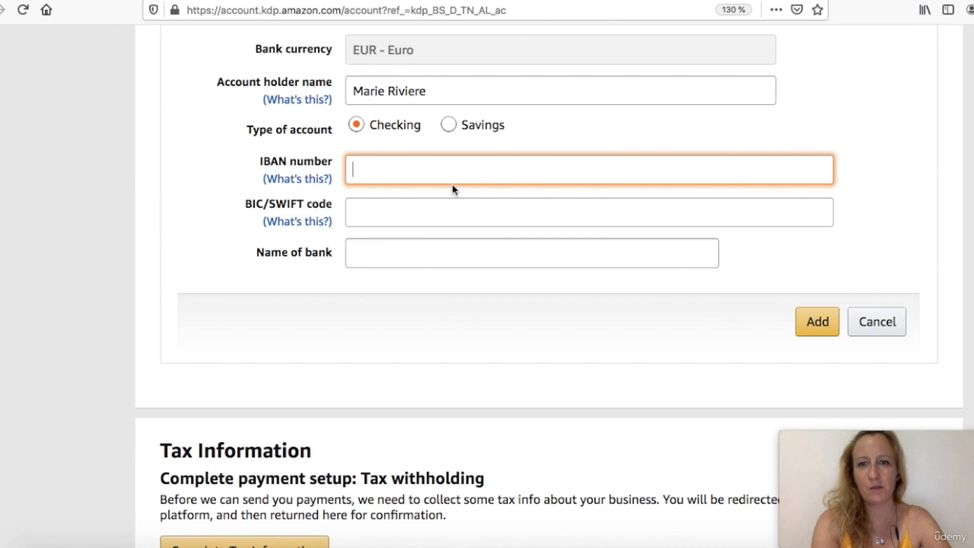
click(815, 325)
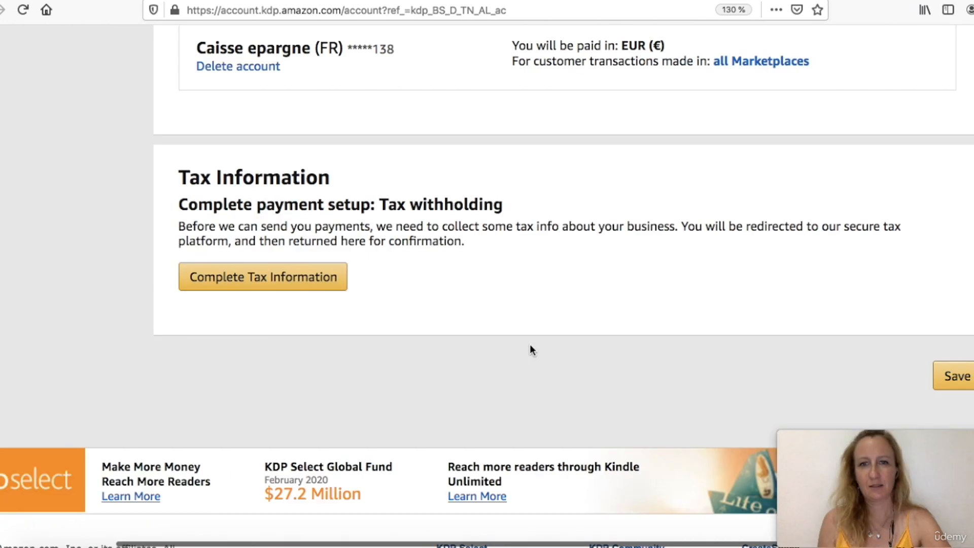
Start completing the tax information, saving the unsaved account changes first
click(302, 283)
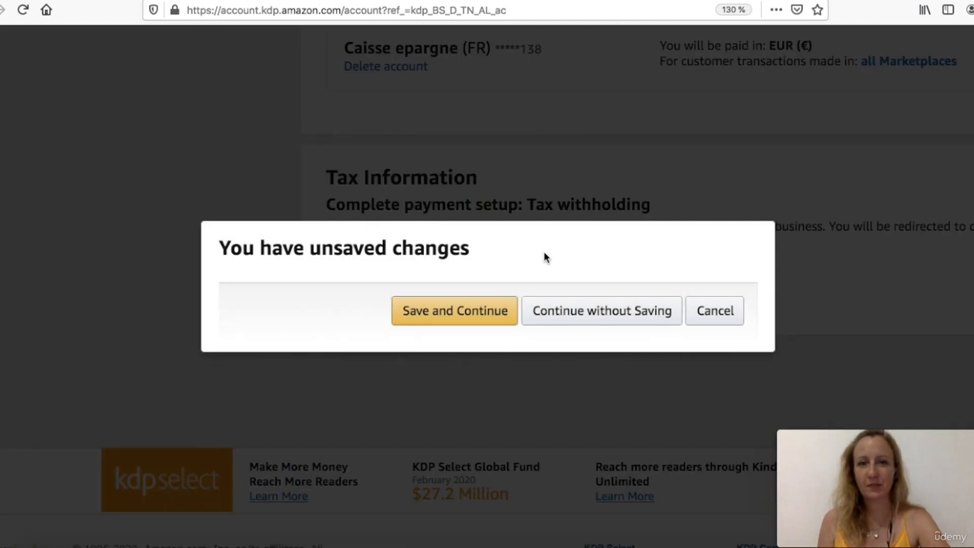
click(468, 317)
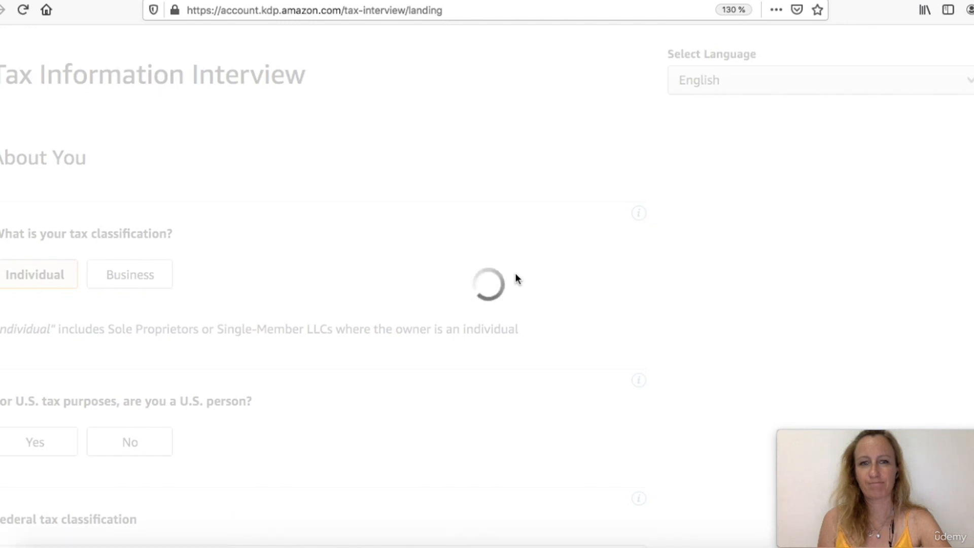
Answer No to both the U.S. person question and the intermediary agent question in the tax interview
scroll(515, 274, down, 5)
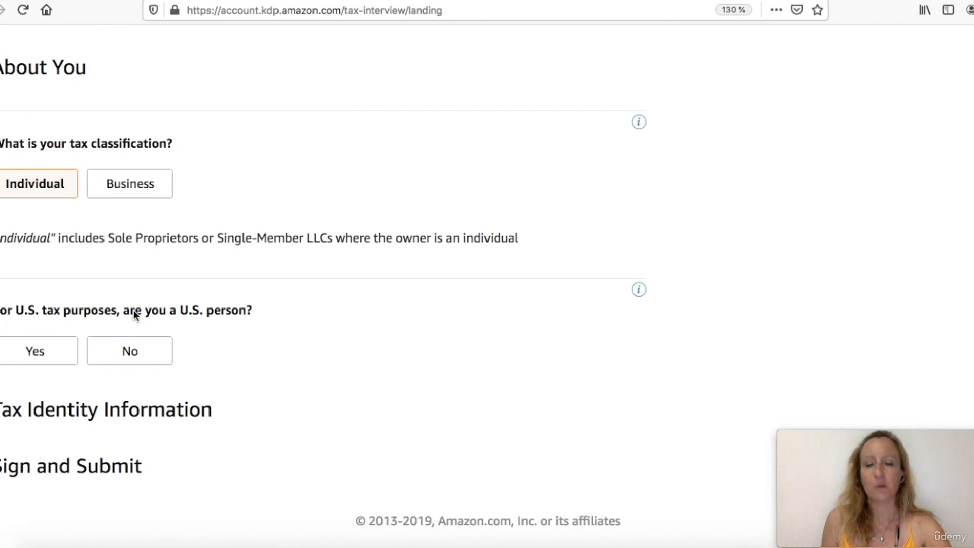
click(164, 362)
scroll(216, 327, down, 3)
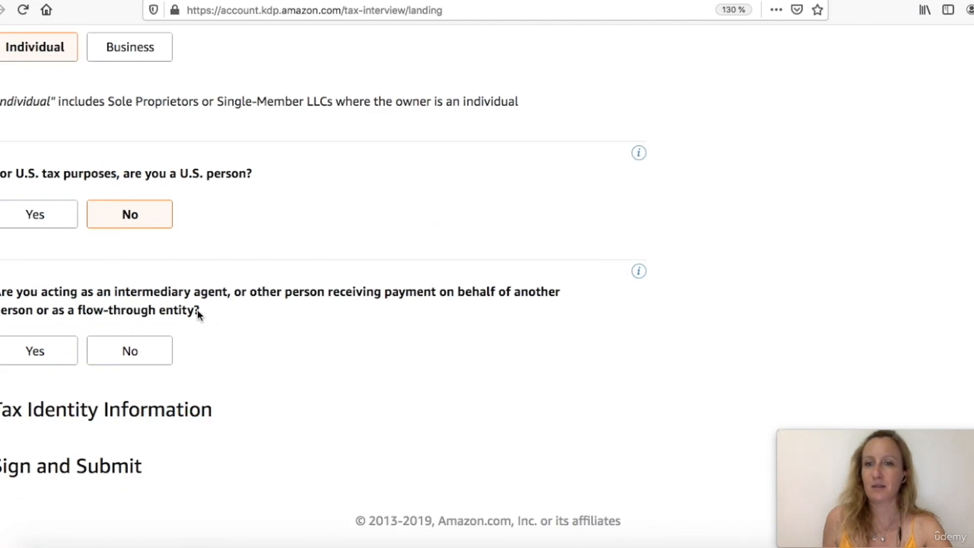
click(147, 354)
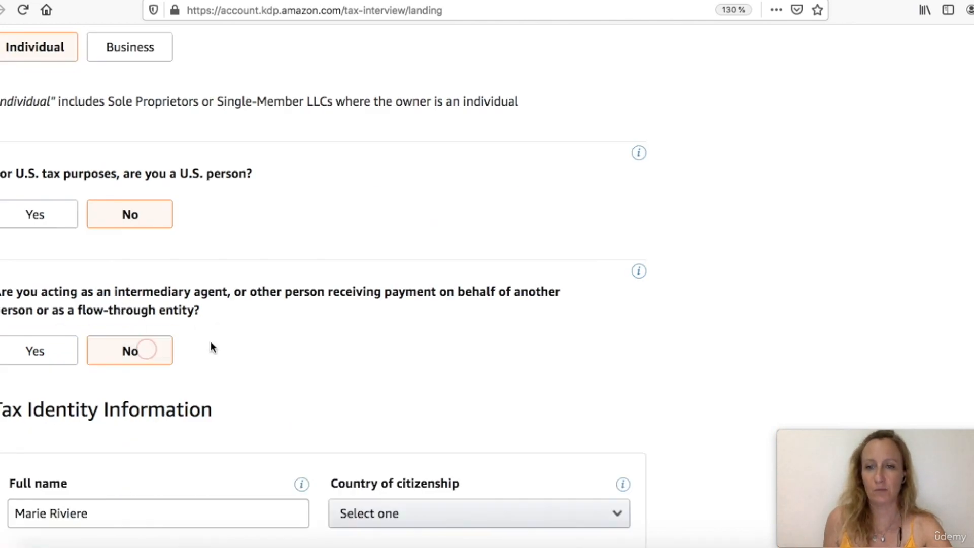
Set the country of citizenship to France in the tax identity information
scroll(219, 348, down, 4)
scroll(220, 345, down, 3)
scroll(220, 345, down, 1)
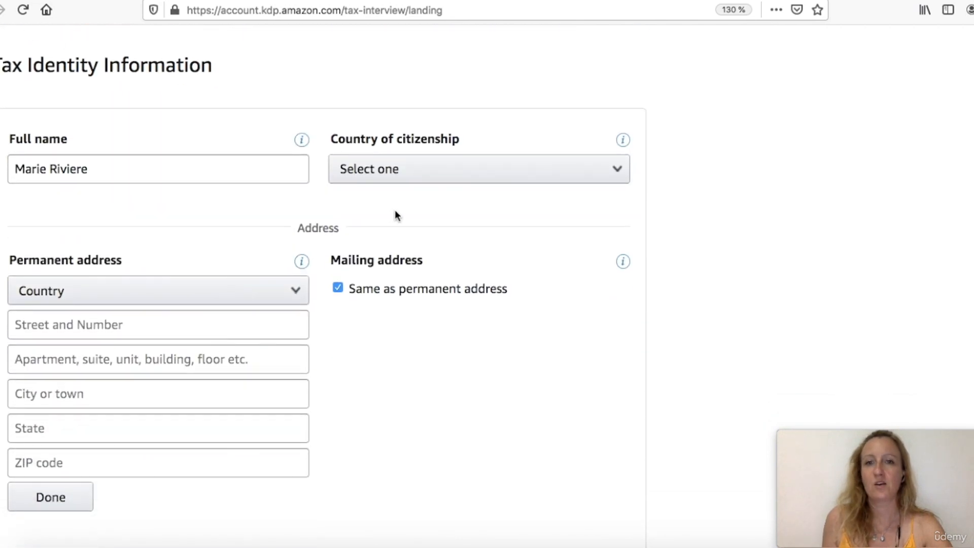
click(413, 169)
text(fr)
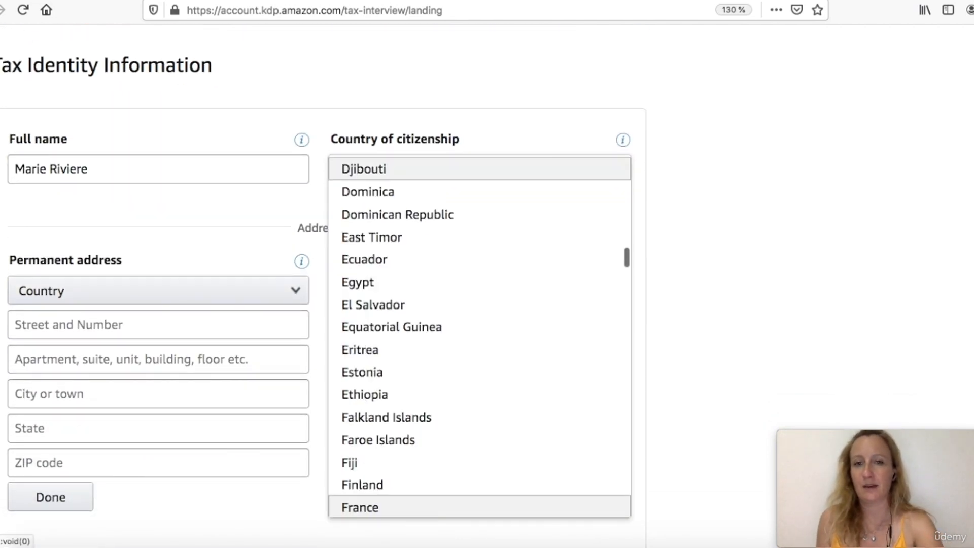
scroll(401, 279, down, 2)
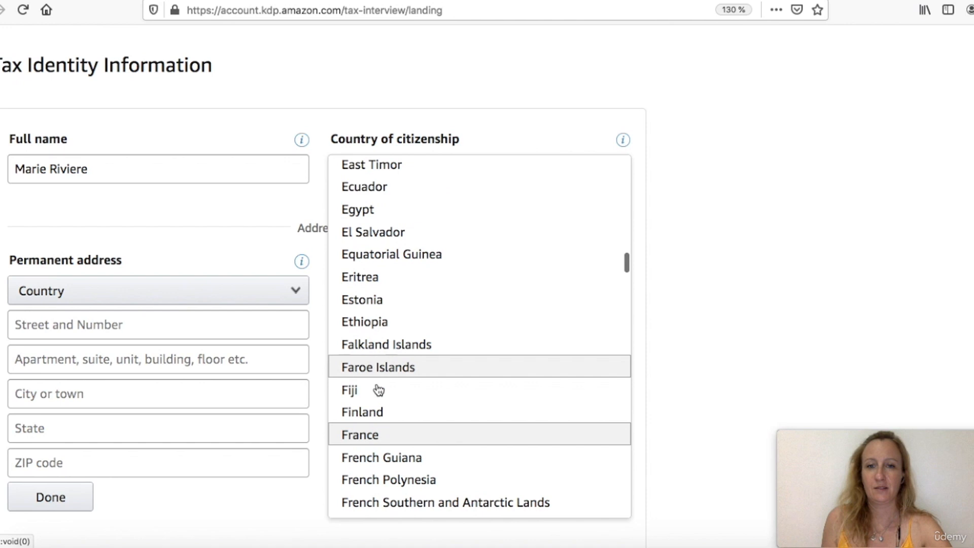
click(377, 434)
Choose France as the country of the permanent address
scroll(498, 355, down, 2)
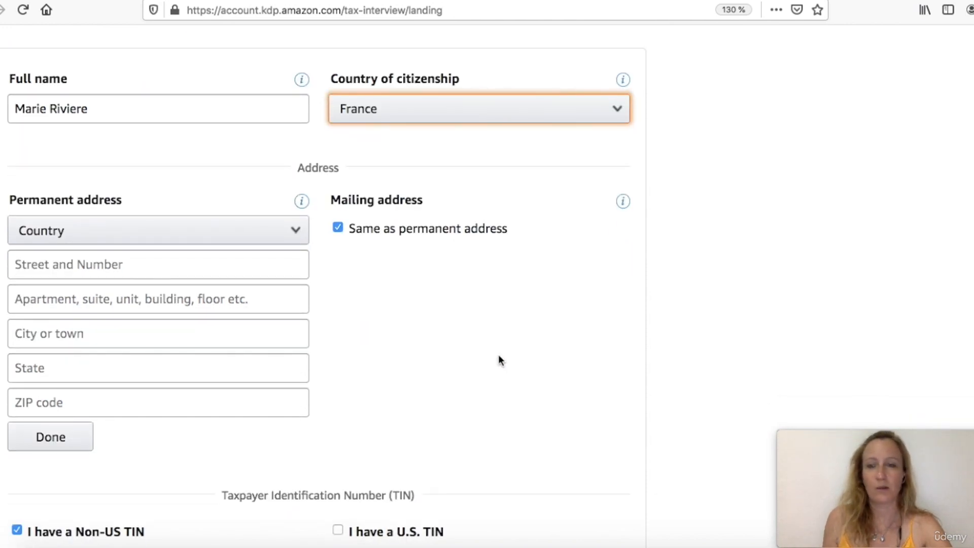
scroll(414, 350, down, 3)
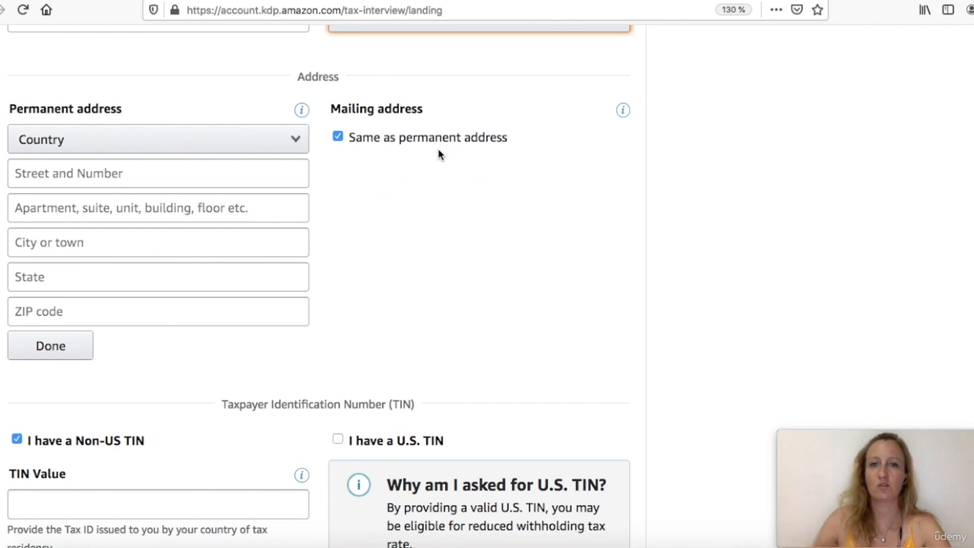
click(268, 139)
text(fr)
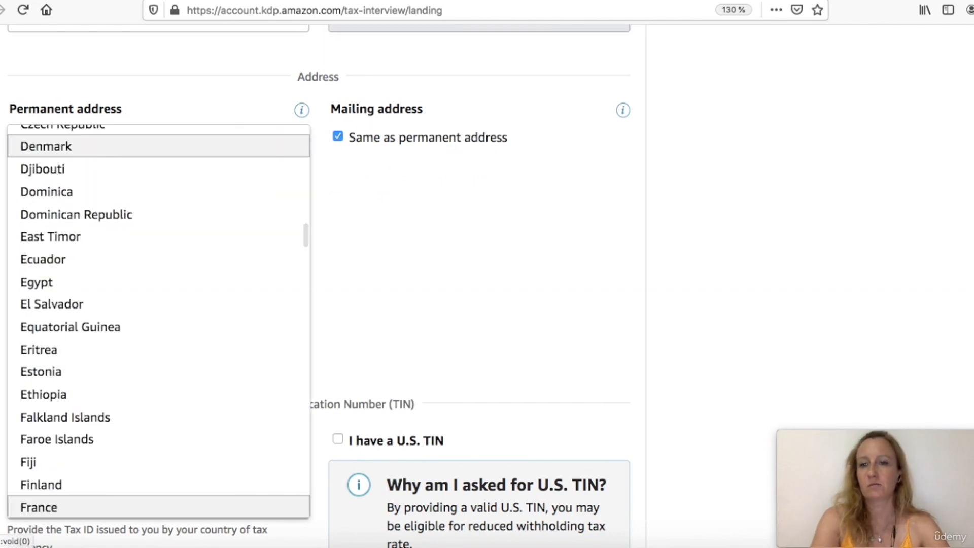
scroll(175, 363, down, 3)
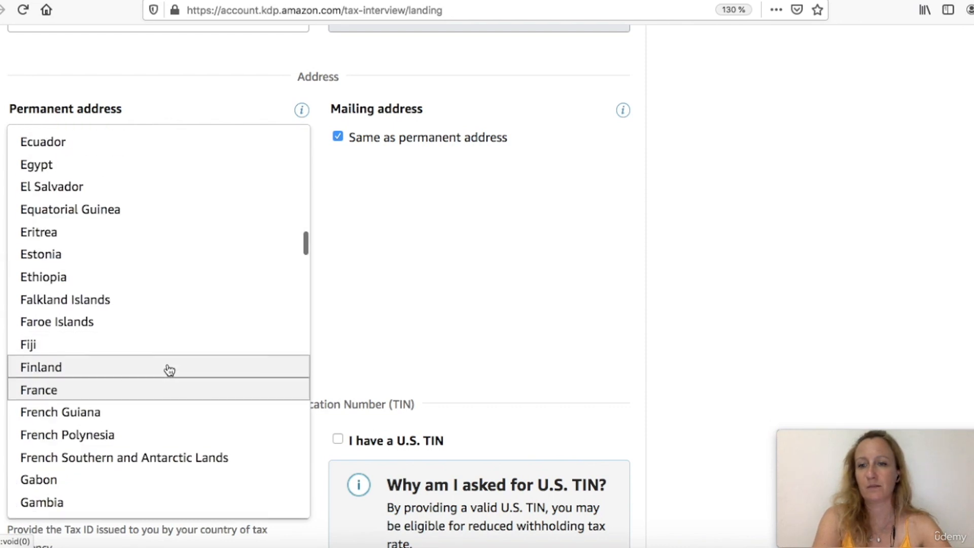
click(170, 369)
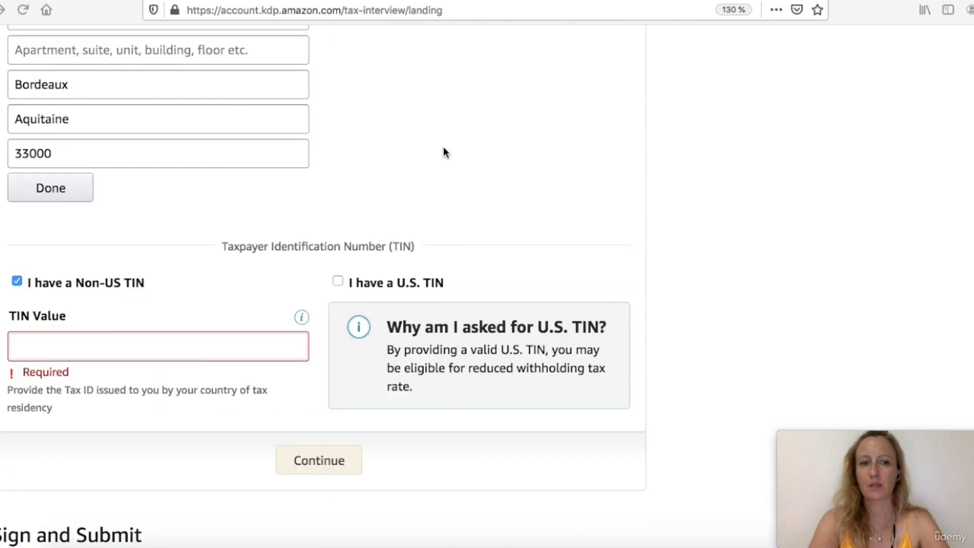
Finish the permanent address entry with the mailing address kept the same
scroll(444, 152, up, 5)
scroll(192, 208, down, 3)
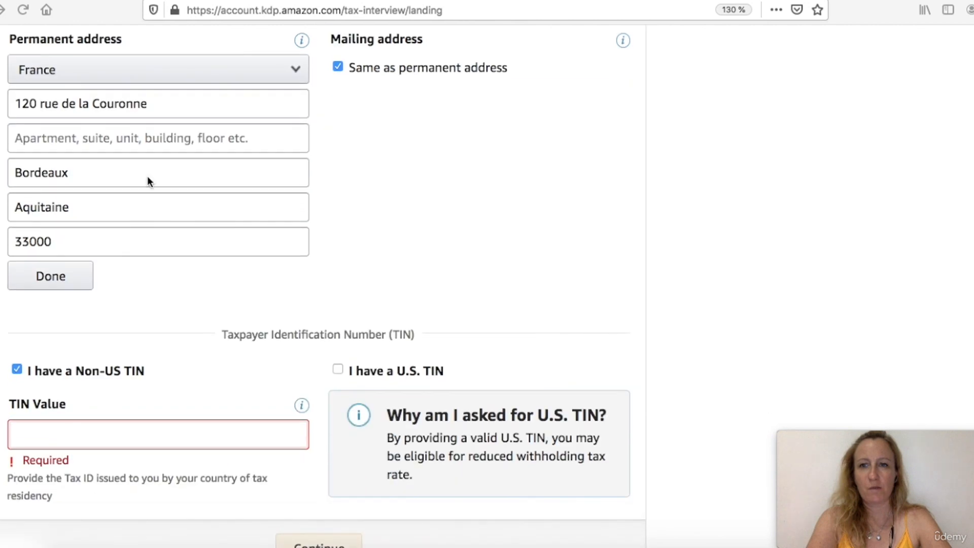
scroll(107, 174, down, 2)
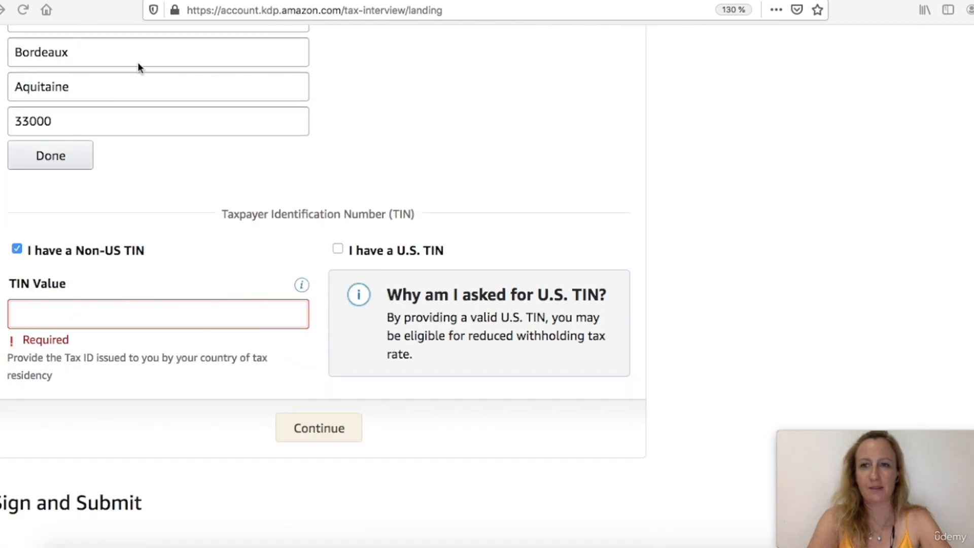
click(59, 150)
click(59, 155)
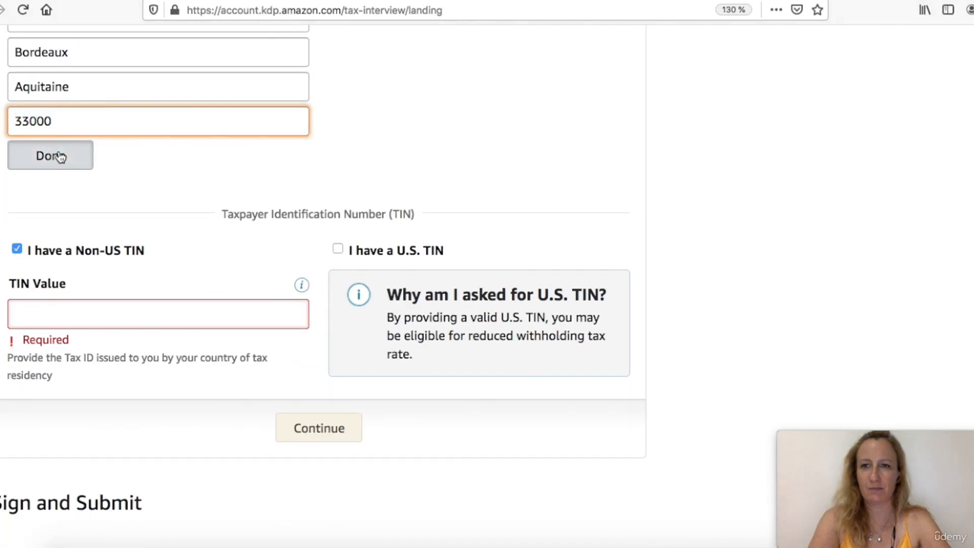
scroll(163, 212, down, 2)
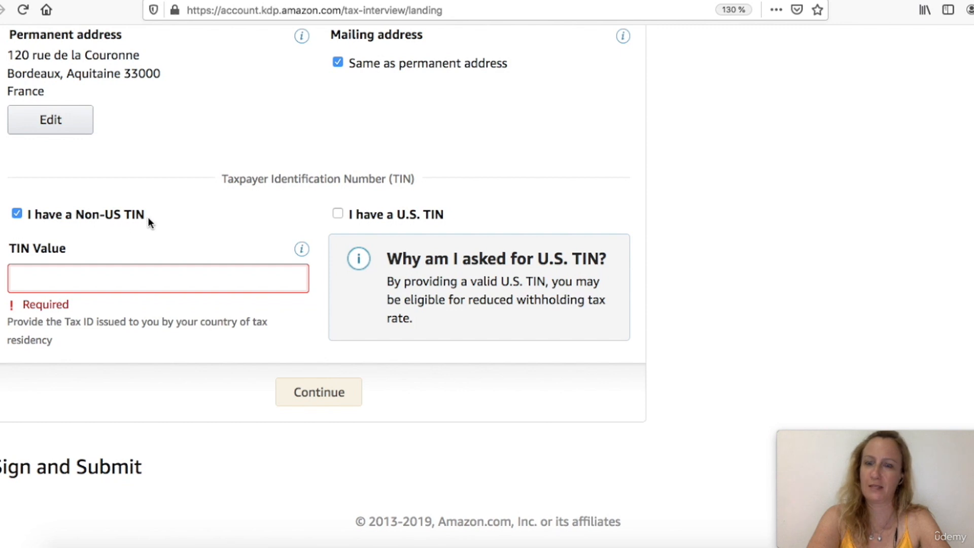
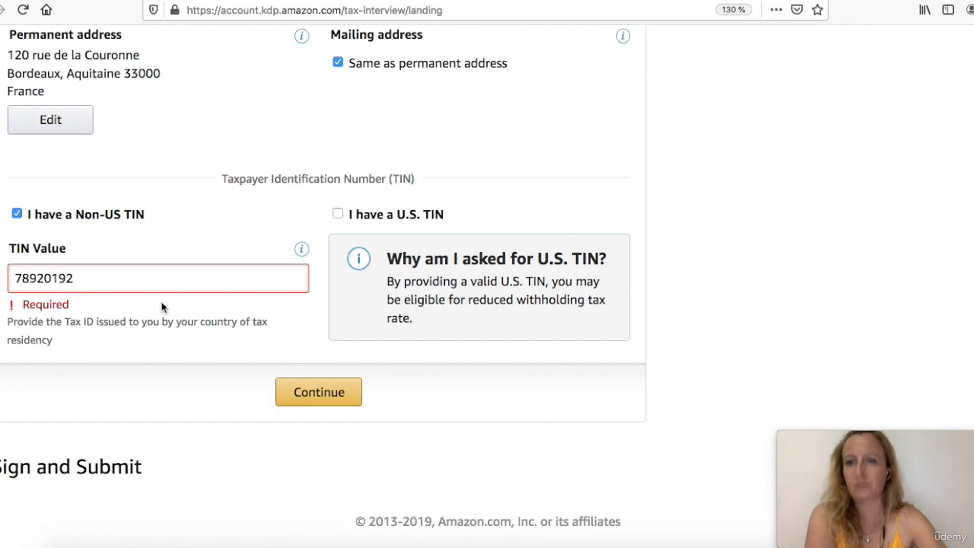
Enter the non-US taxpayer identification number and continue
click(367, 477)
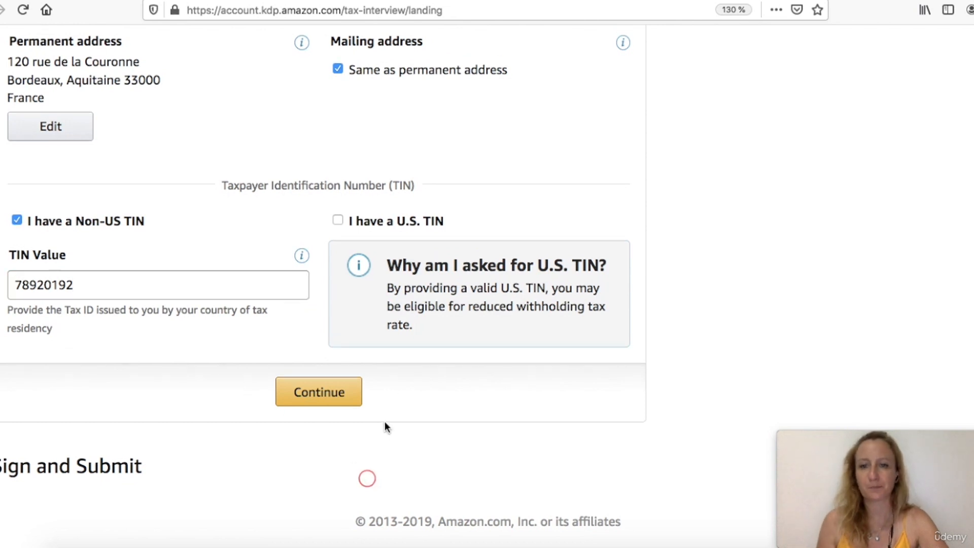
click(87, 284)
drag(87, 284, 7, 281)
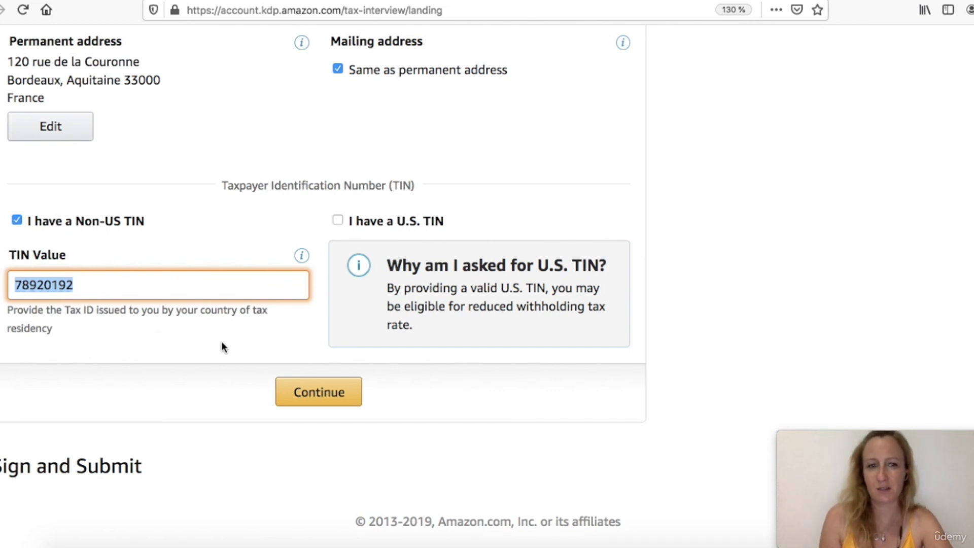
click(303, 393)
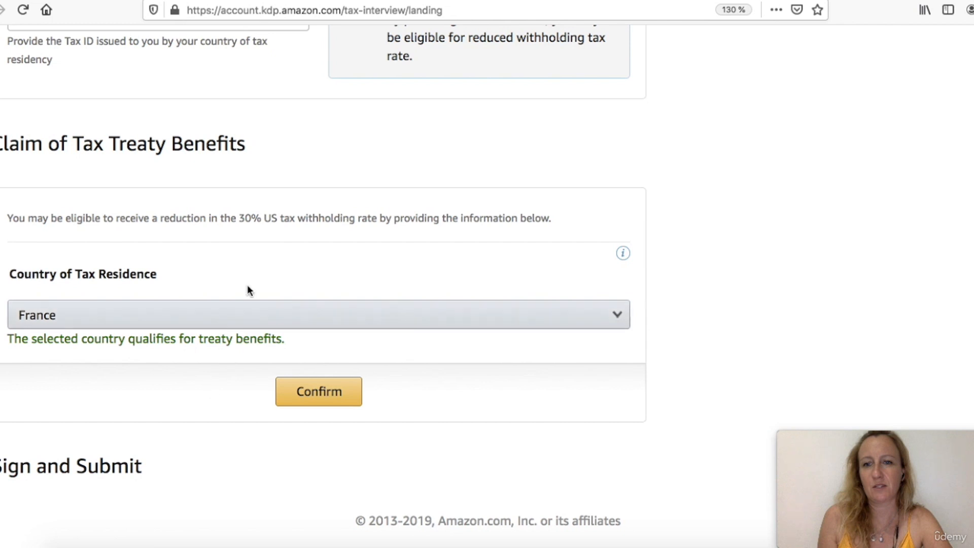
Confirm France as the country of tax residence to claim tax treaty benefits
click(319, 391)
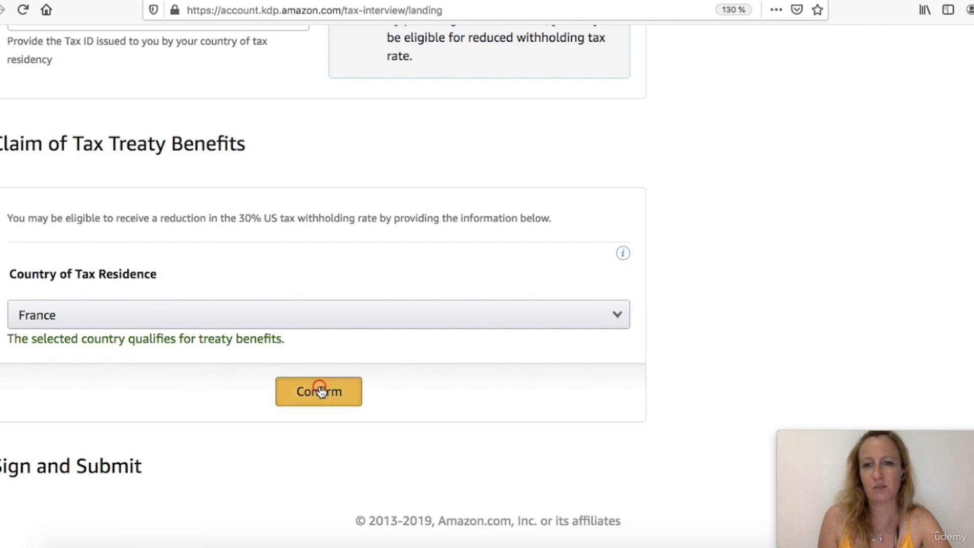
scroll(321, 390, down, 5)
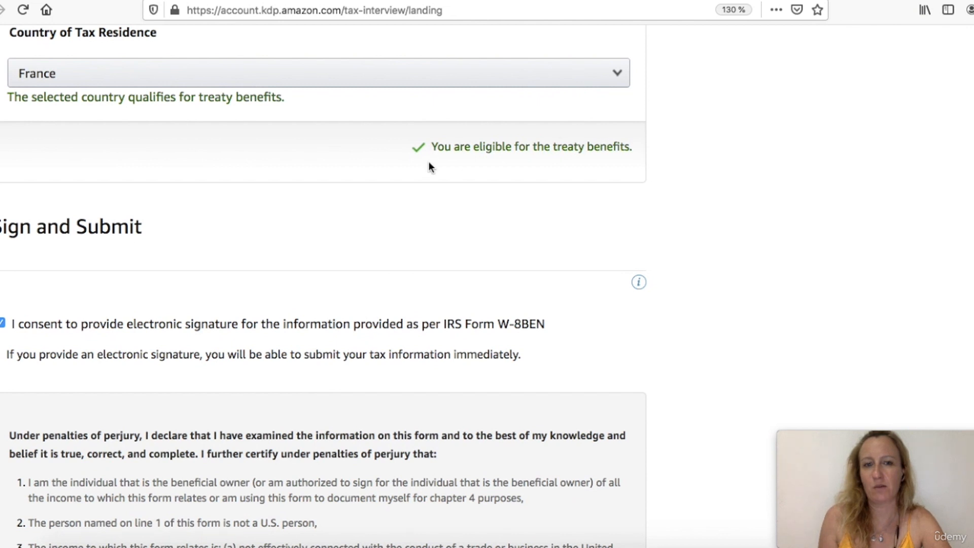
scroll(429, 163, down, 3)
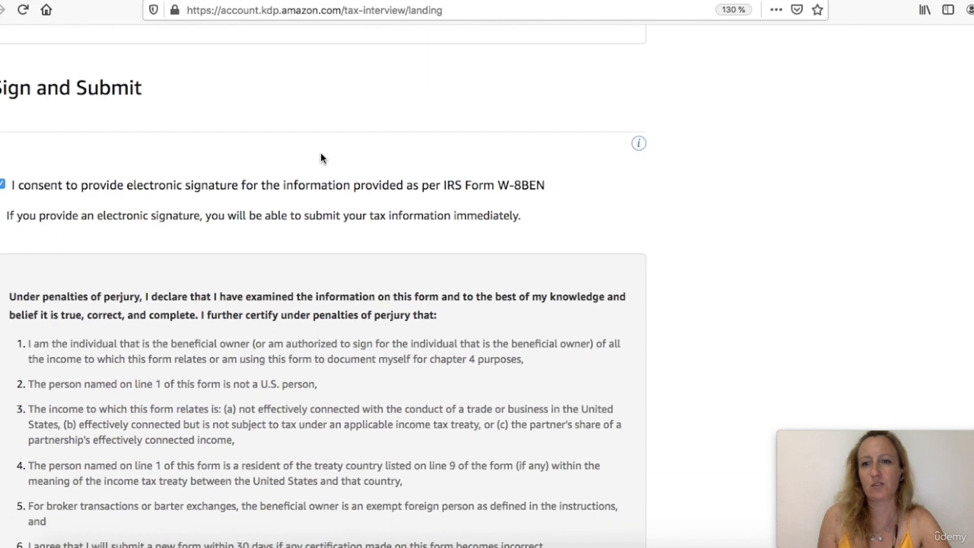
scroll(194, 226, down, 2)
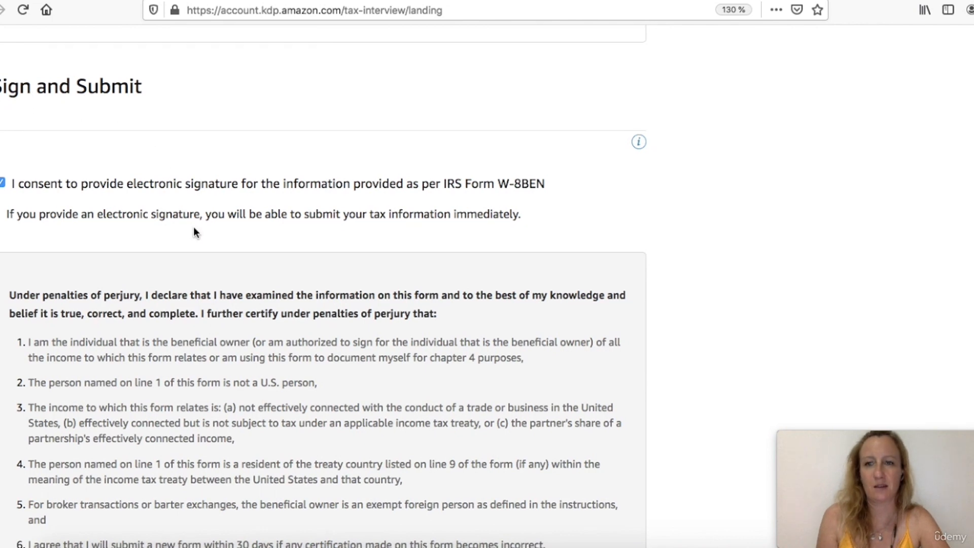
scroll(193, 226, down, 7)
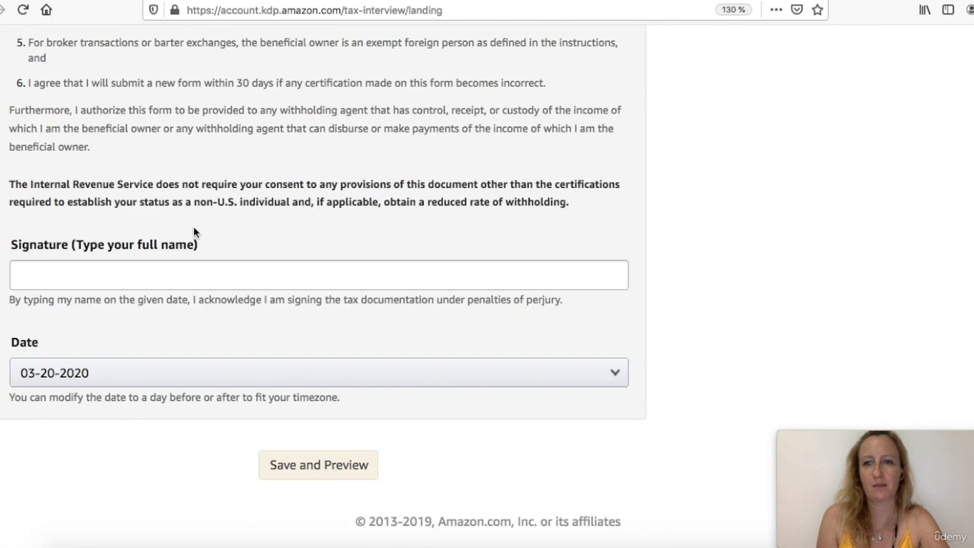
Sign the form by entering the author's full name as signature, then save and preview it
click(199, 277)
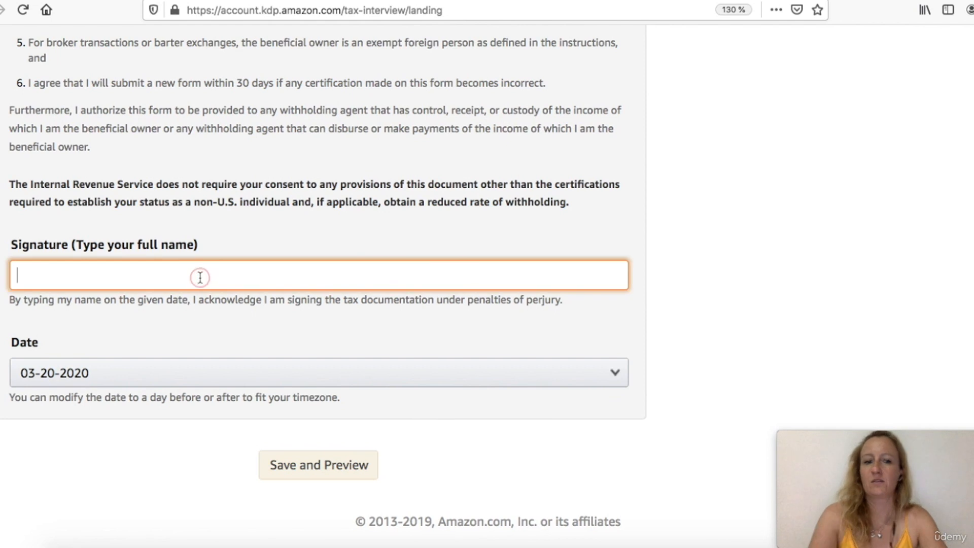
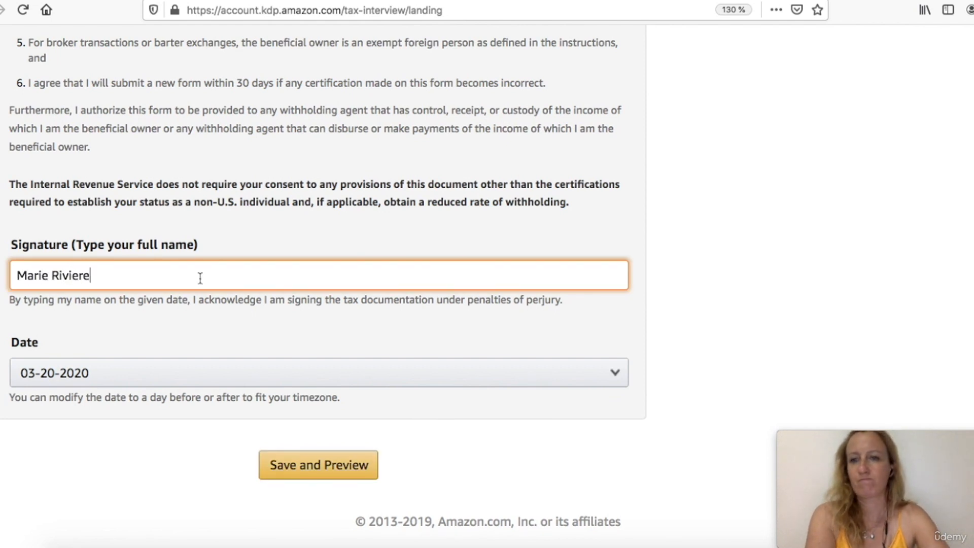
click(294, 477)
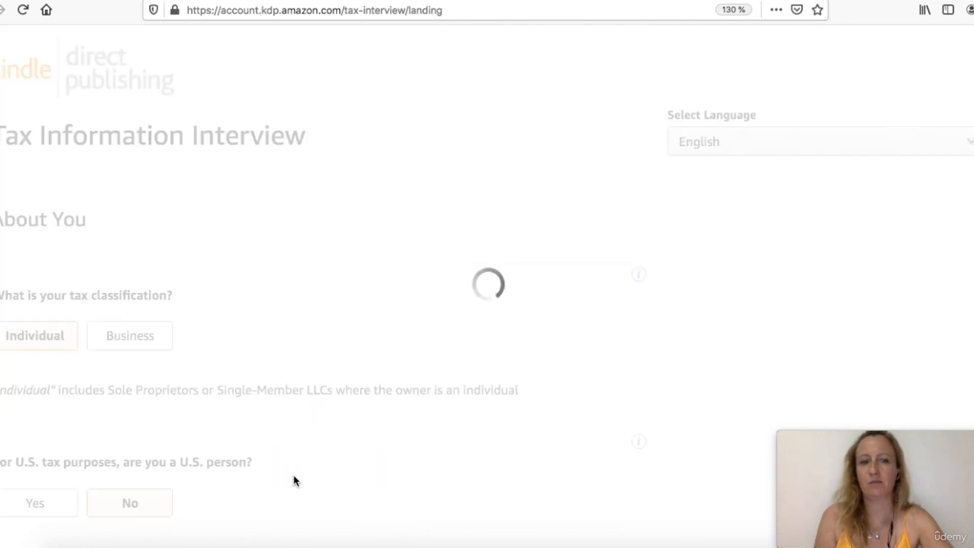
Review the W-8BEN form preview and submit the form
scroll(293, 476, down, 5)
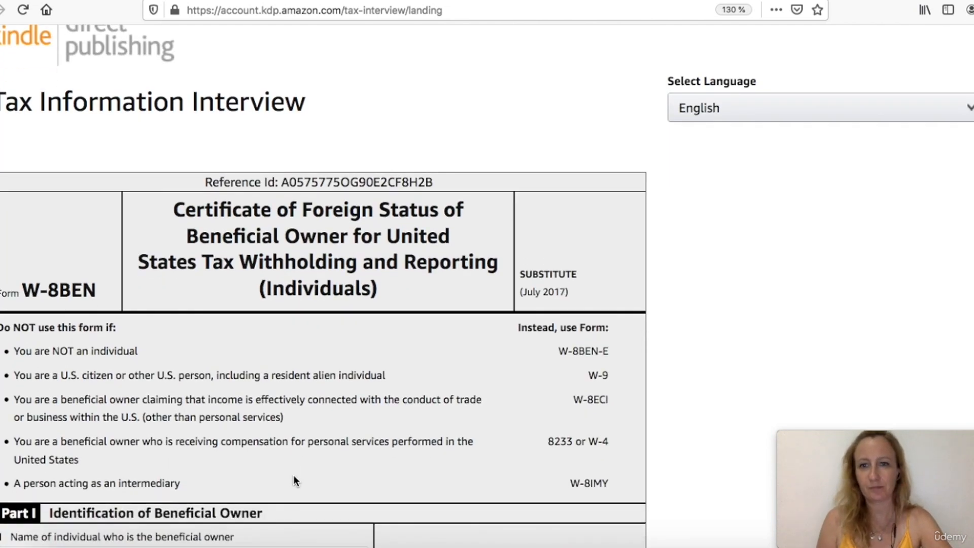
scroll(293, 475, down, 15)
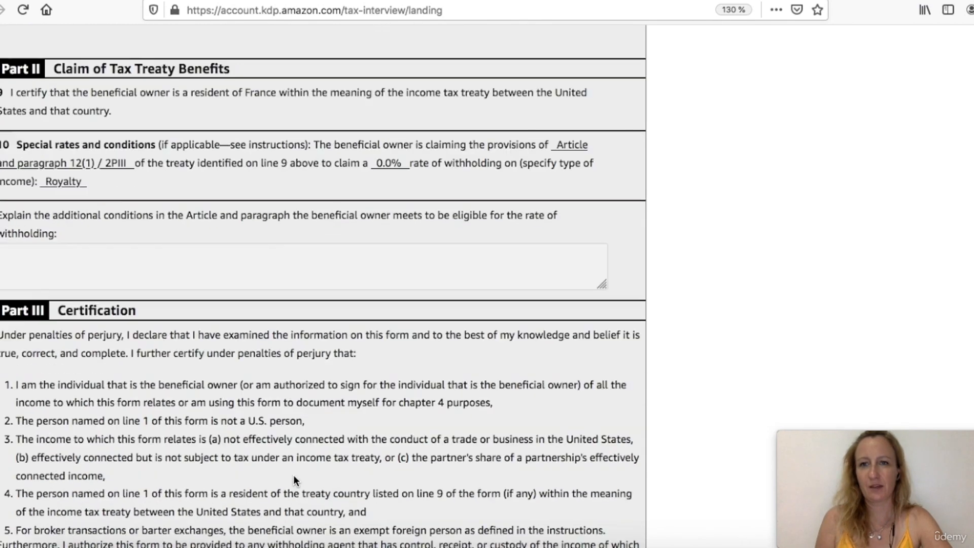
scroll(293, 474, down, 5)
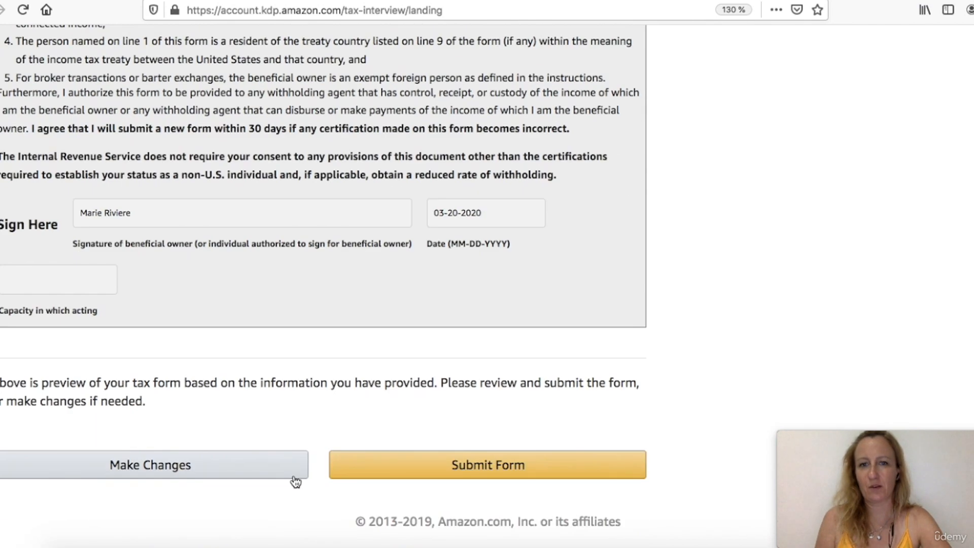
click(395, 469)
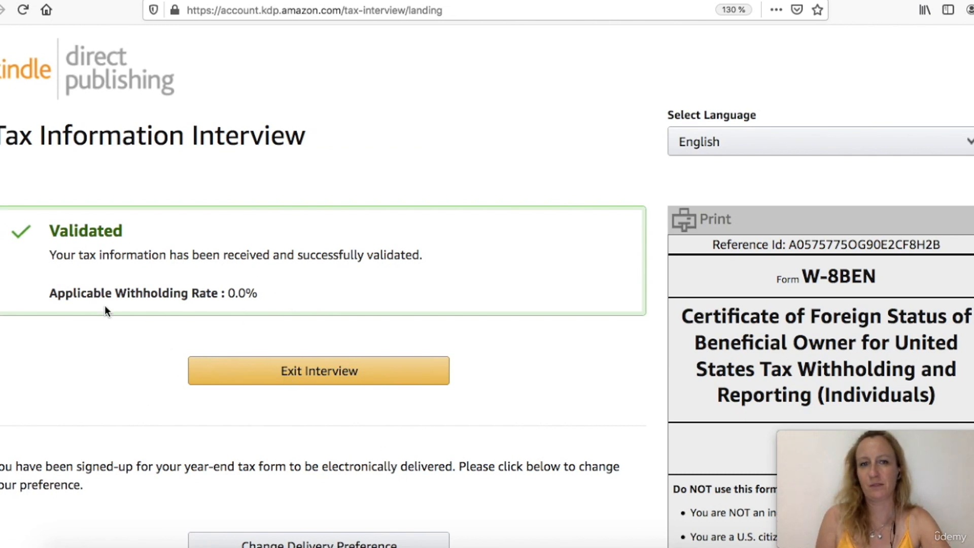
Exit the tax interview and review the completed account information sections
click(267, 371)
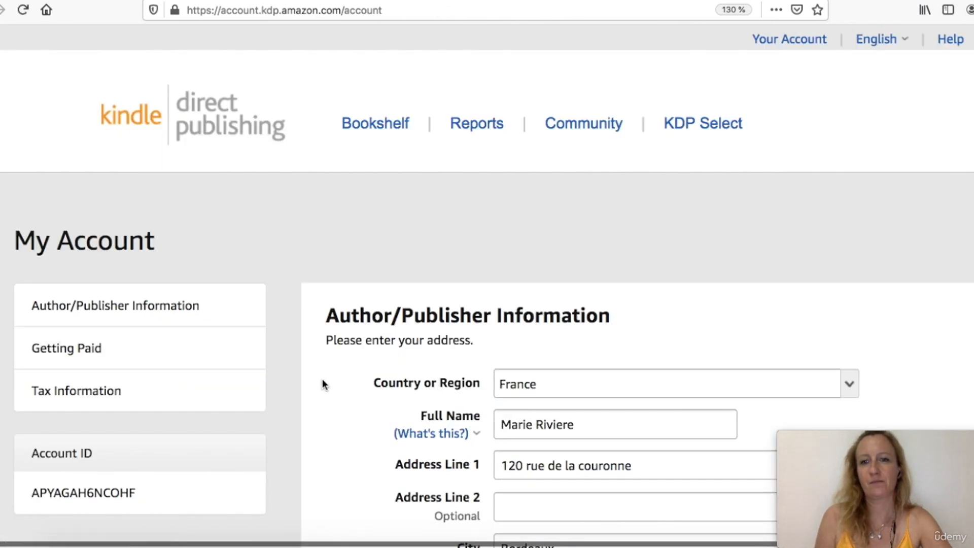
scroll(321, 383, right, 1)
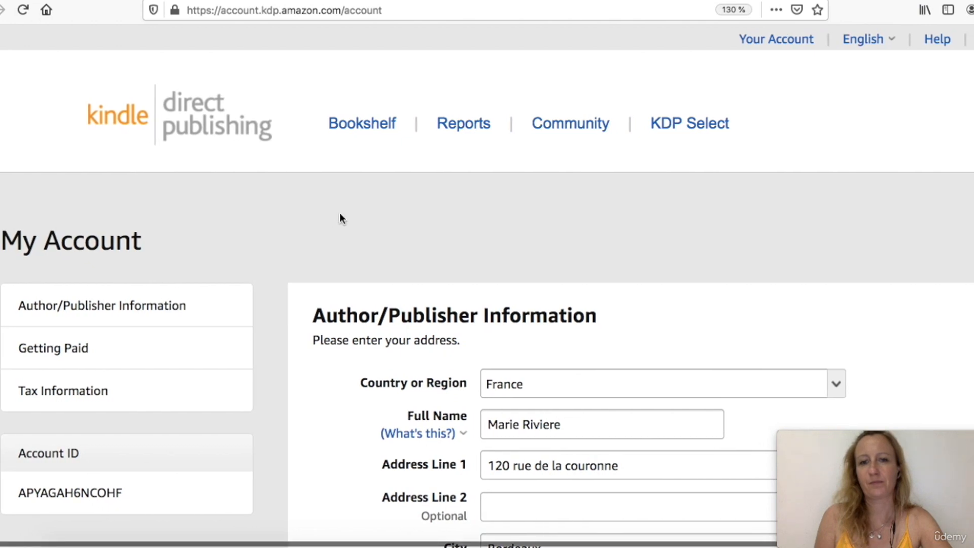
scroll(340, 213, down, 8)
scroll(339, 213, right, 2)
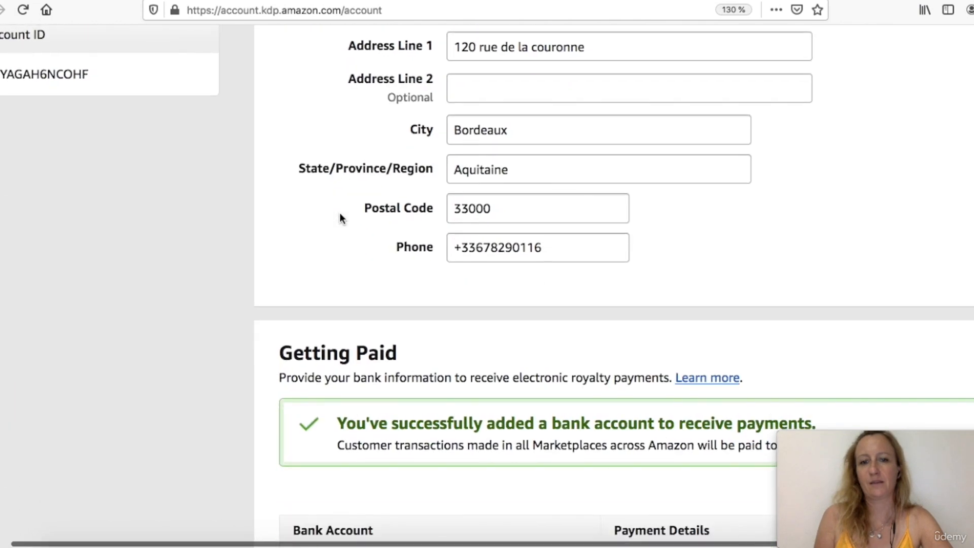
scroll(340, 216, down, 5)
scroll(339, 218, down, 4)
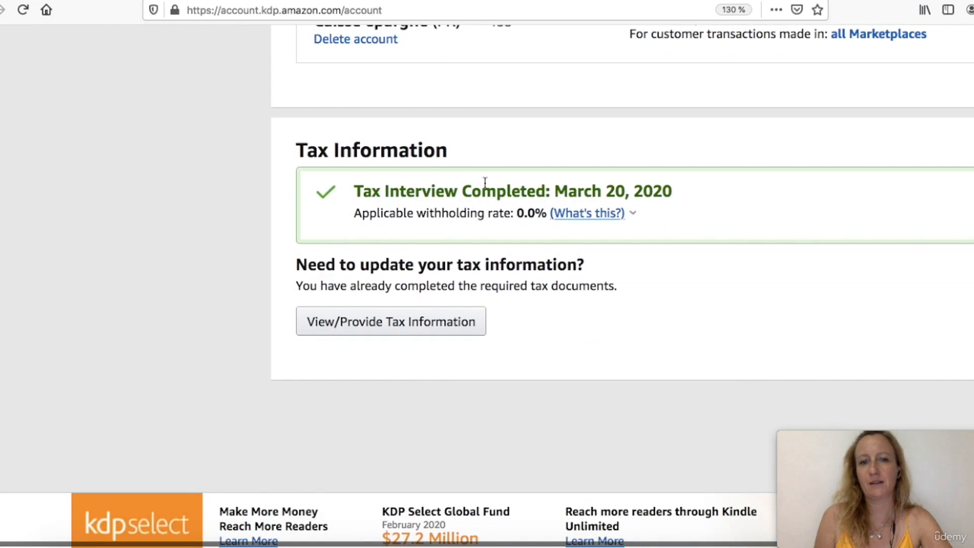
scroll(609, 254, right, 3)
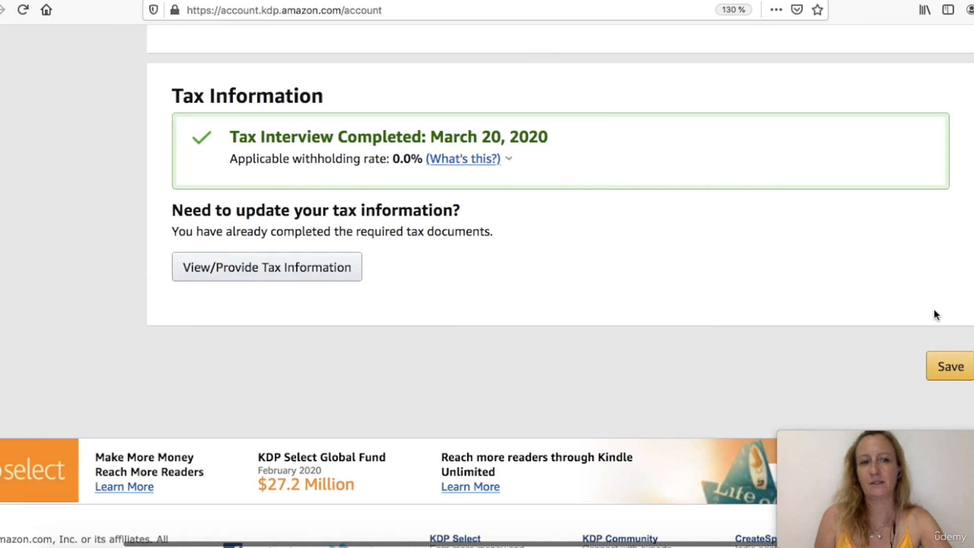
Save the account settings and scroll back through the Author/Publisher Information section to review it
click(942, 365)
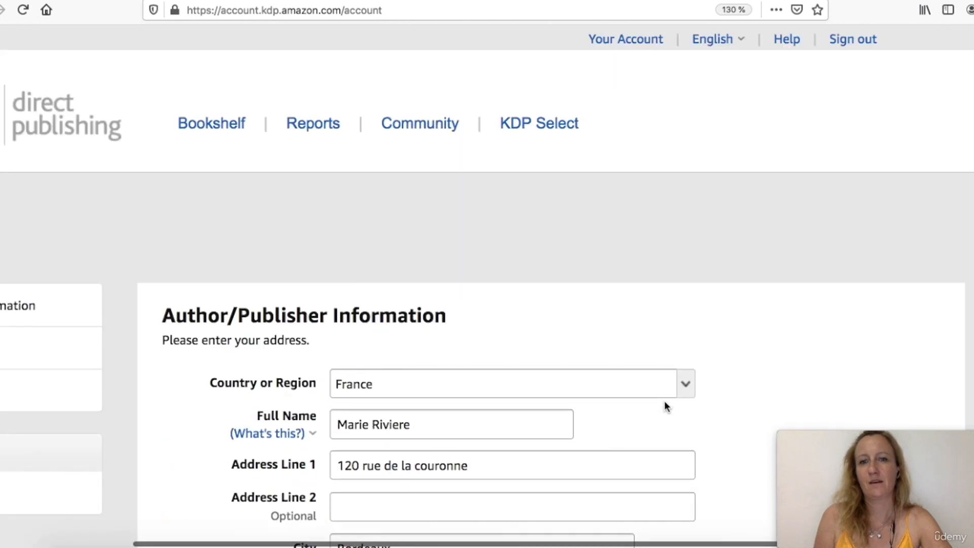
scroll(666, 406, down, 5)
scroll(665, 406, left, 2)
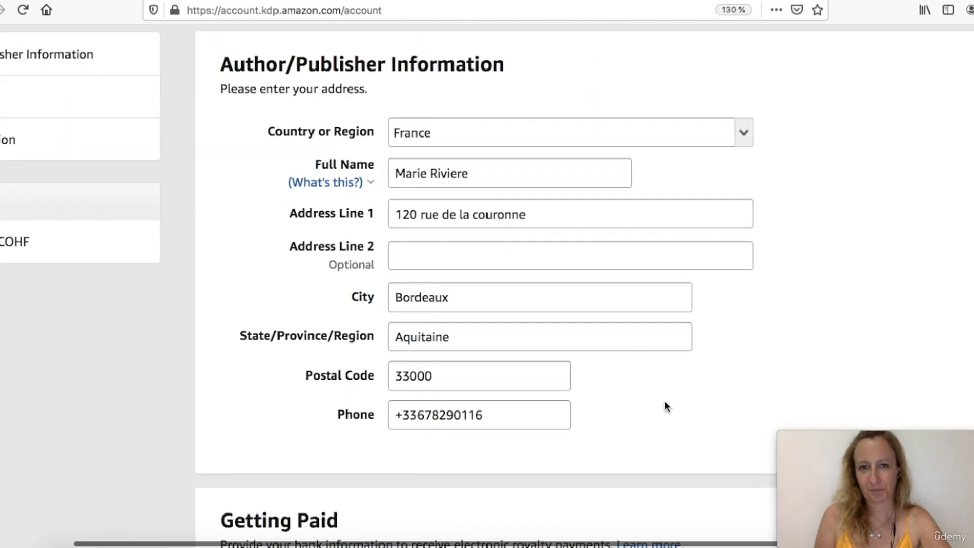
scroll(664, 405, down, 4)
scroll(664, 406, up, 9)
scroll(664, 404, left, 2)
scroll(664, 401, left, 2)
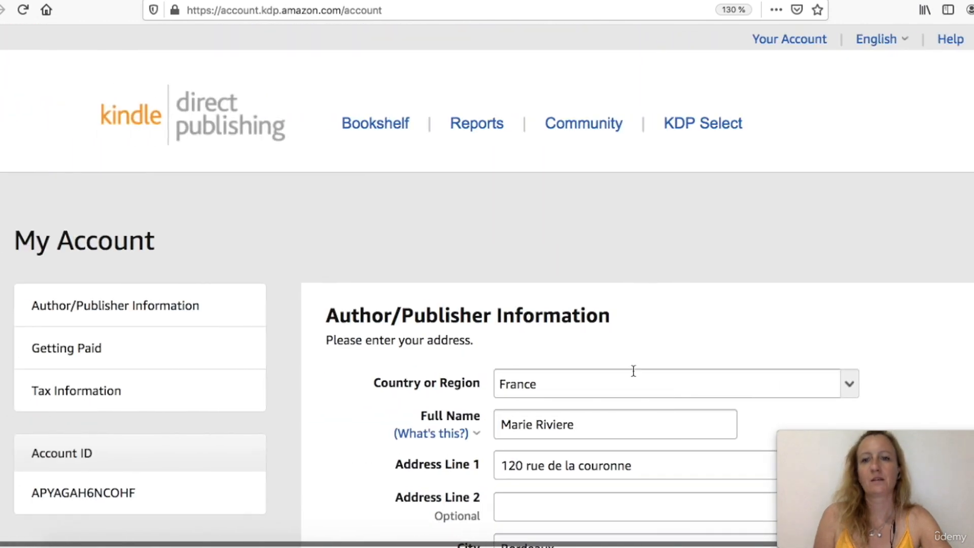
Open the Bookshelf and browse its Create a New Title and Your Books sections
click(384, 130)
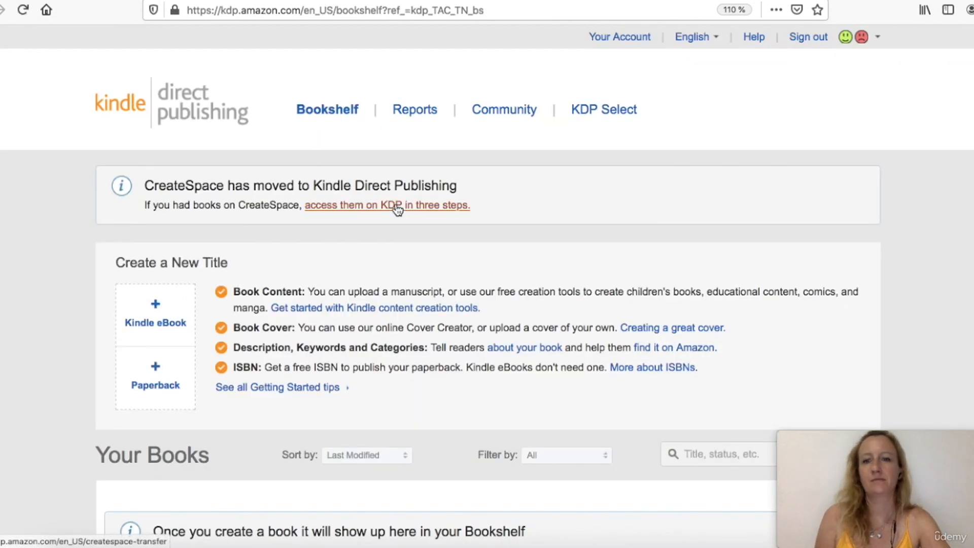
scroll(395, 210, down, 2)
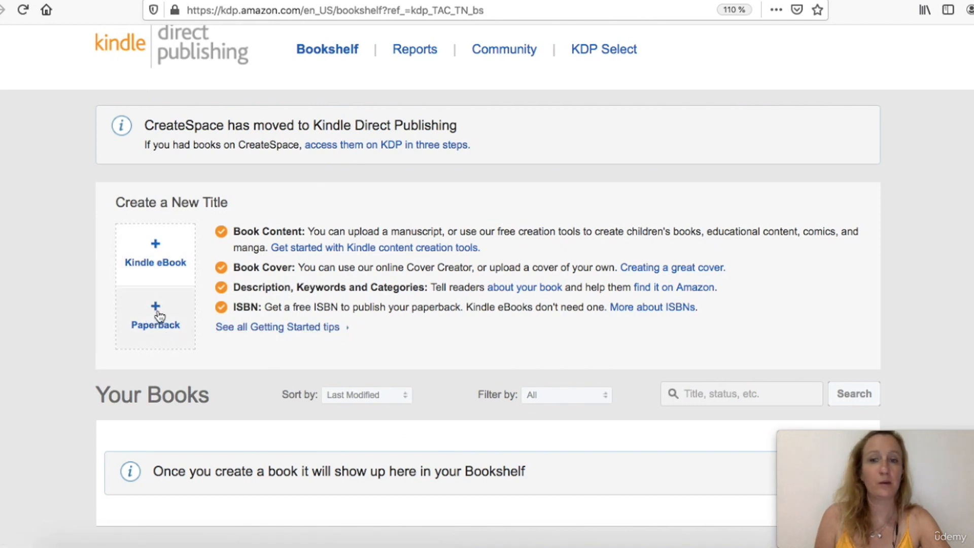
scroll(258, 249, down, 1)
scroll(257, 248, down, 4)
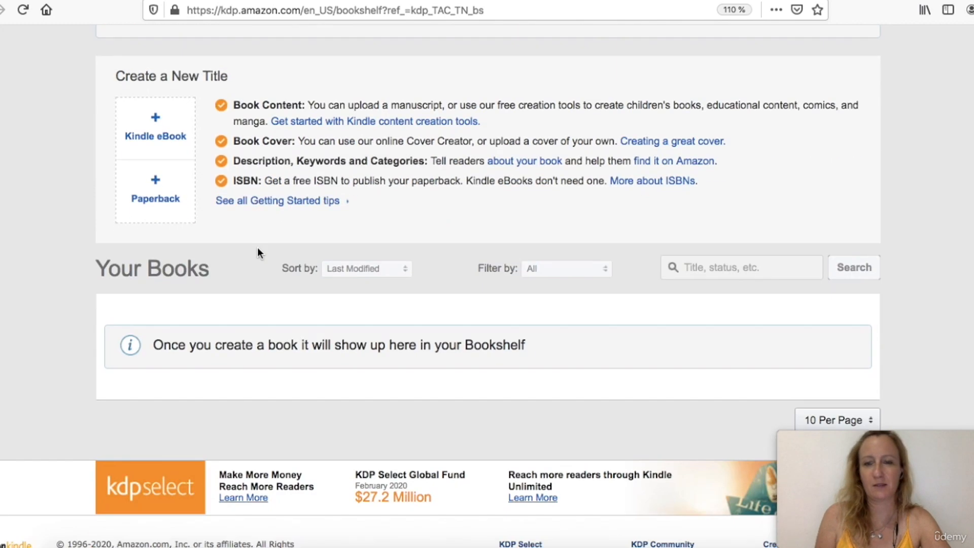
scroll(252, 278, up, 2)
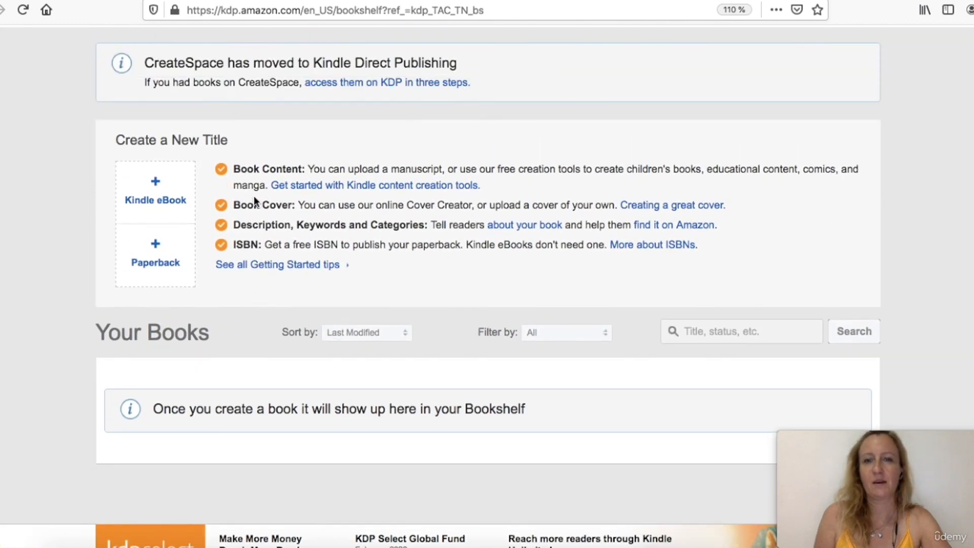
scroll(206, 393, down, 5)
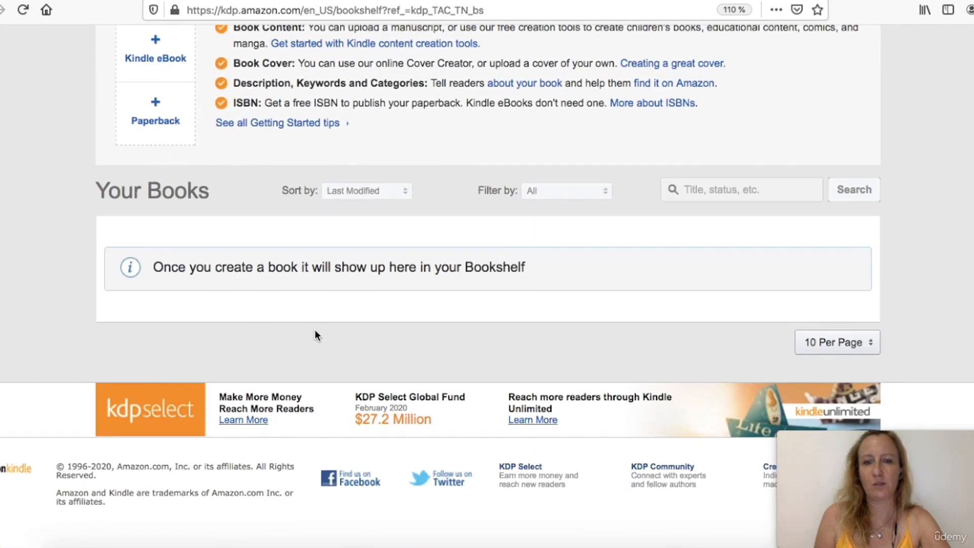
scroll(314, 327, up, 8)
scroll(316, 330, up, 1)
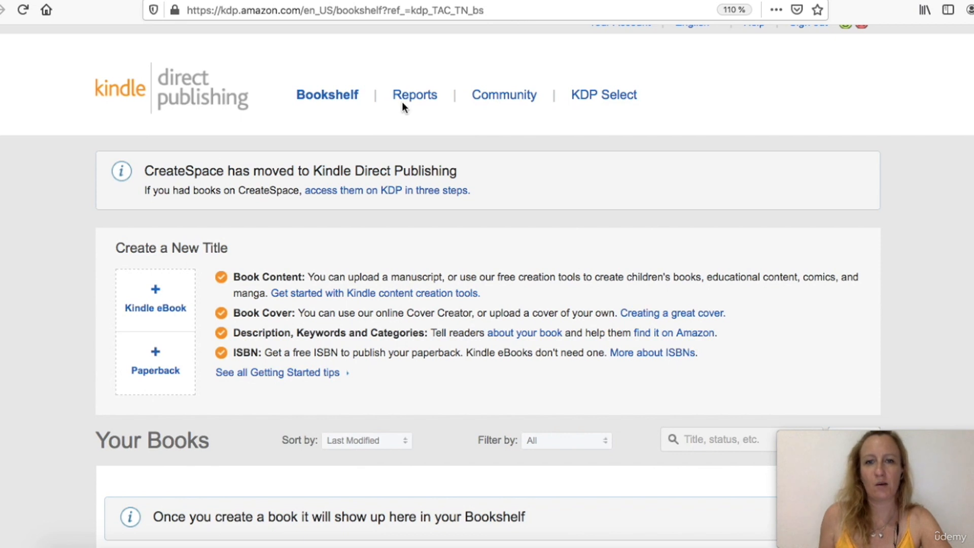
Open the Reports page and examine the Sales Dashboard
click(421, 102)
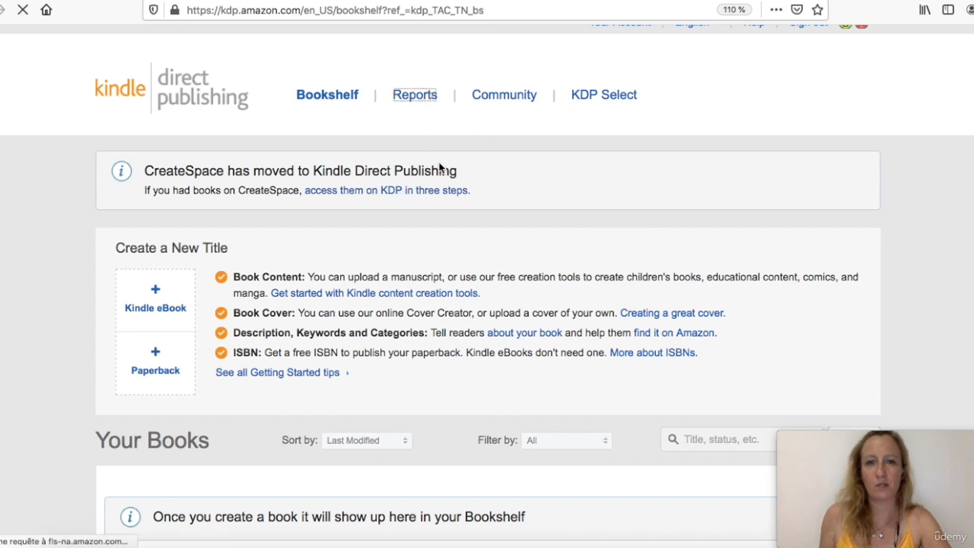
scroll(439, 163, down, 5)
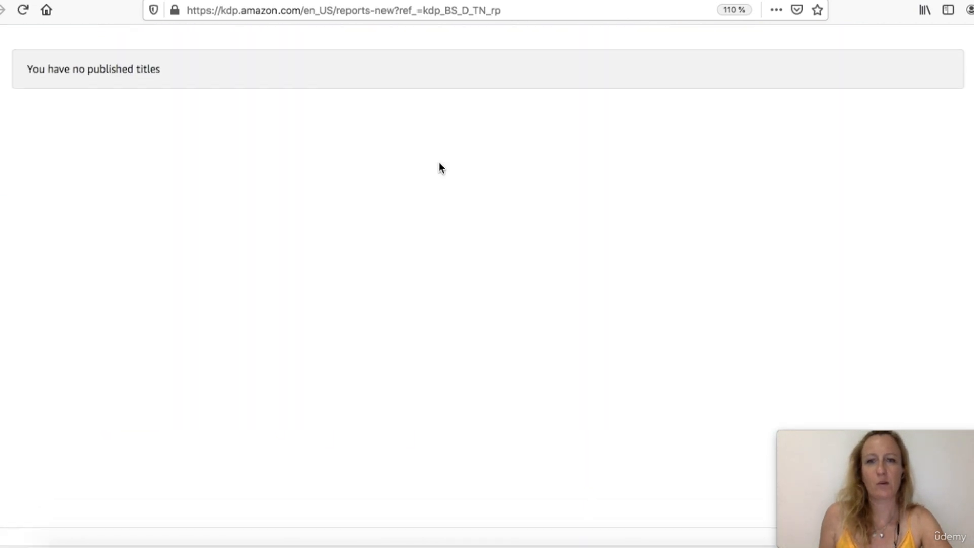
scroll(695, 275, down, 5)
scroll(695, 276, up, 10)
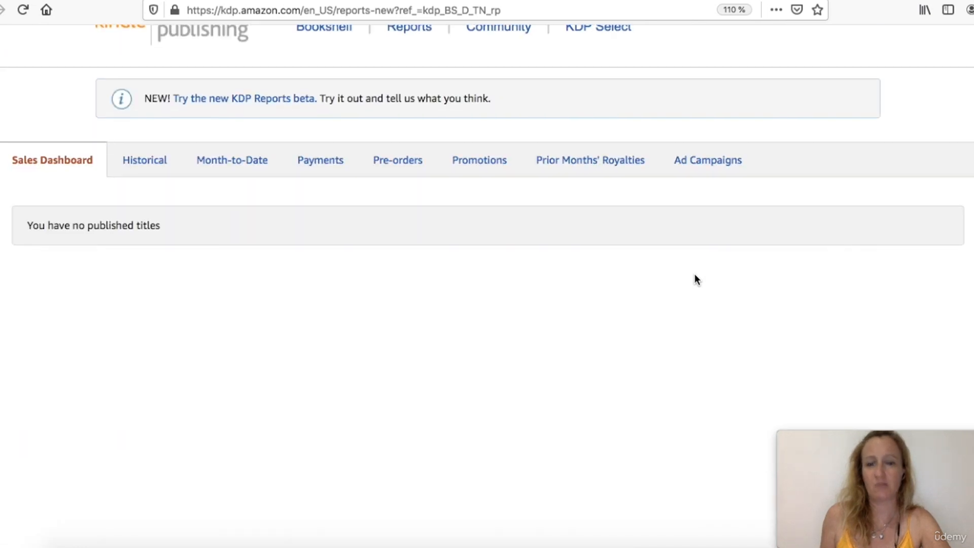
scroll(695, 275, up, 3)
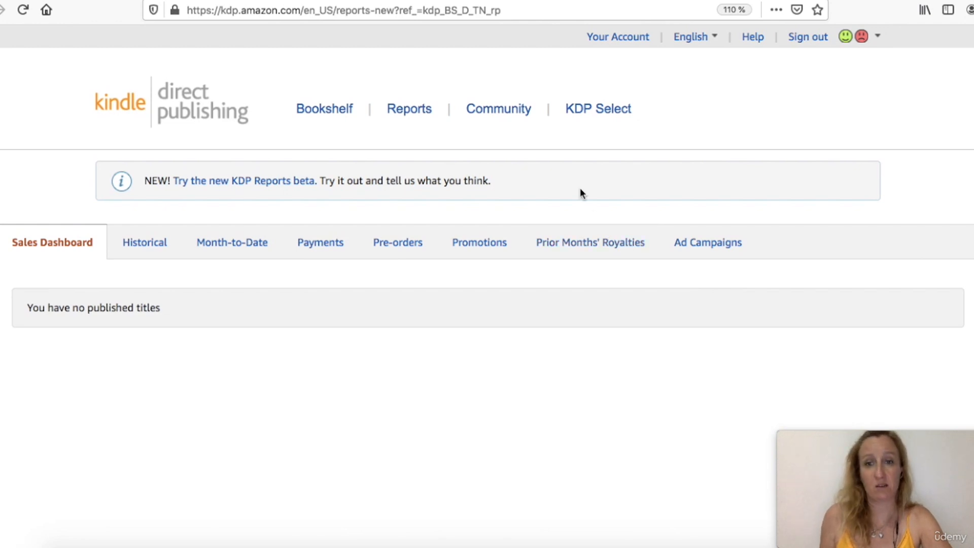
Switch to the Payments report and look over its contents
click(317, 246)
scroll(316, 295, down, 2)
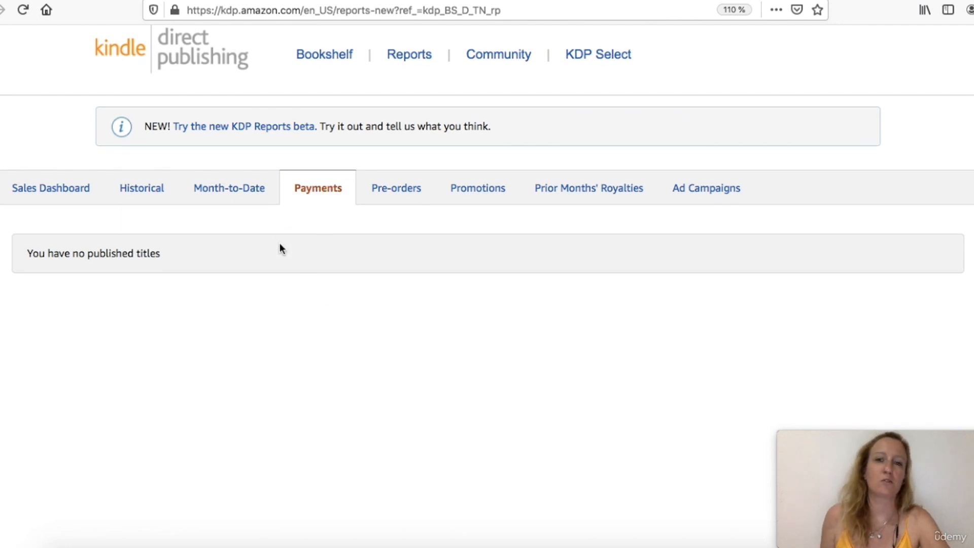
scroll(299, 253, up, 2)
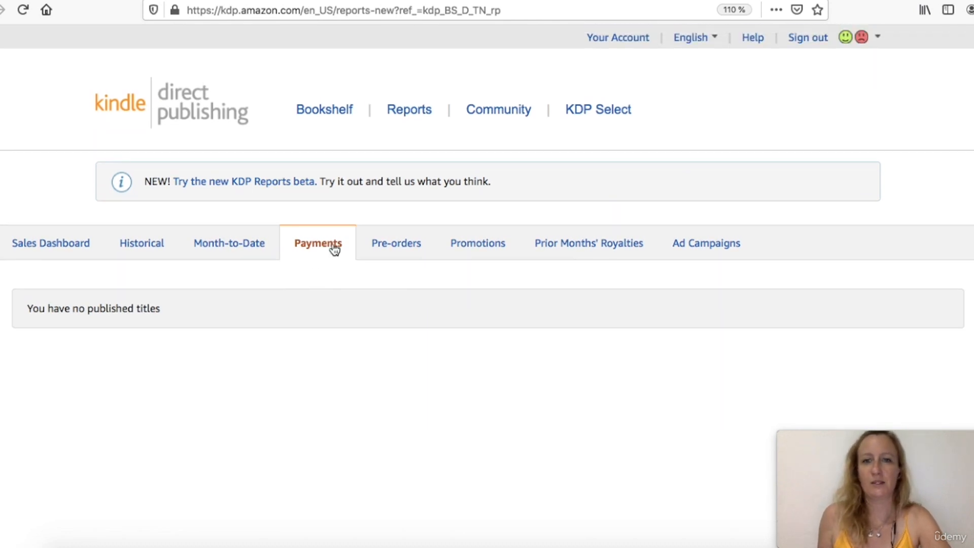